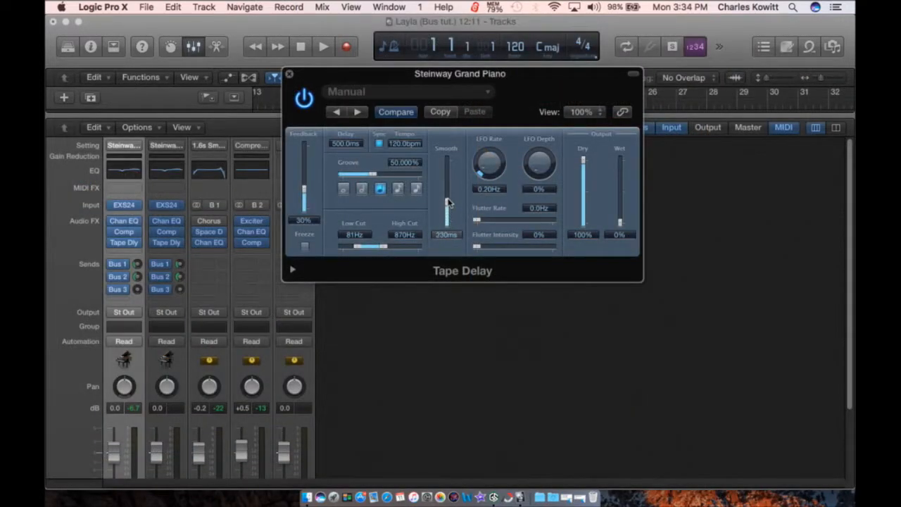
Step: Raise the Tape Delay's Smooth to about 490 ms and nudge its LFO Rate down
left_click_drag(449, 203, 450, 193)
left_click_drag(502, 161, 503, 155)
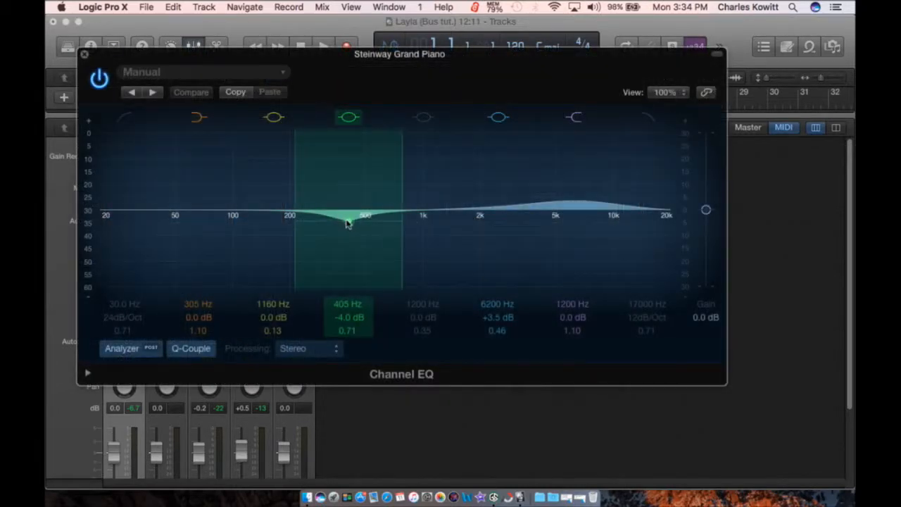
Step: Cut the Channel EQ's 420 Hz band to -6.5 dB and narrow its Q to 1.90
left_click_drag(347, 222, 352, 228)
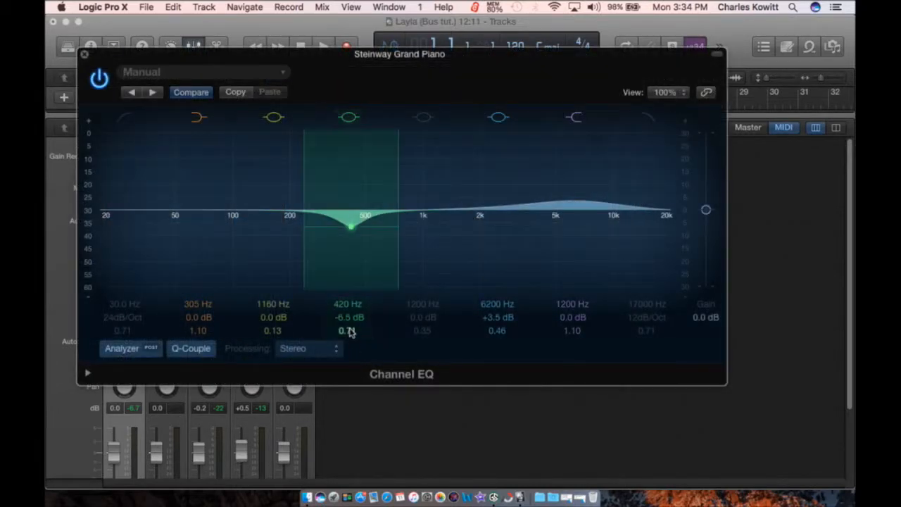
left_click_drag(348, 329, 350, 324)
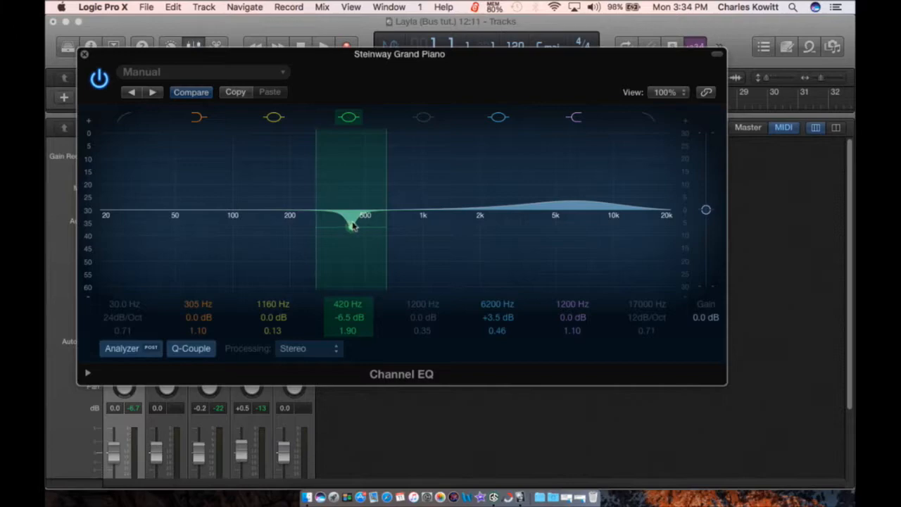
left_click(312, 348)
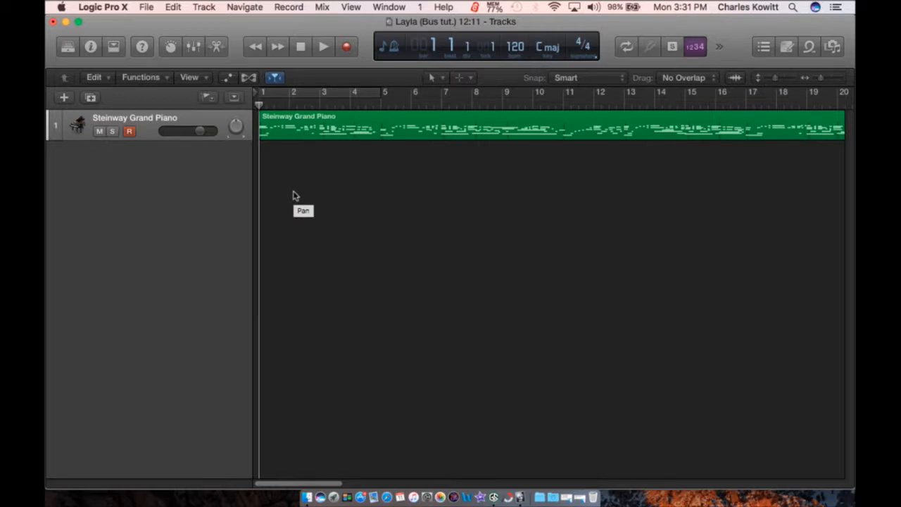
Step: Duplicate the piano track, paste a copy of the region onto it, and mute track 2
left_click(194, 48)
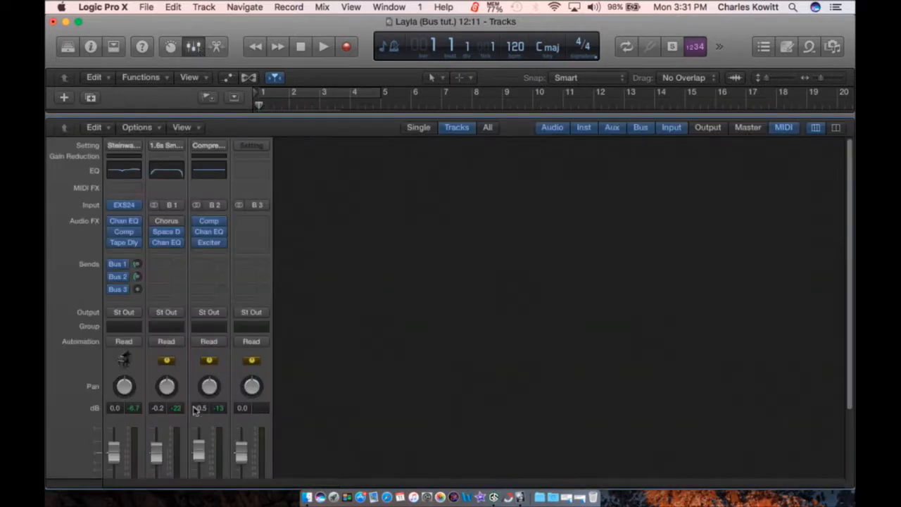
scroll(156, 379, "down", 2)
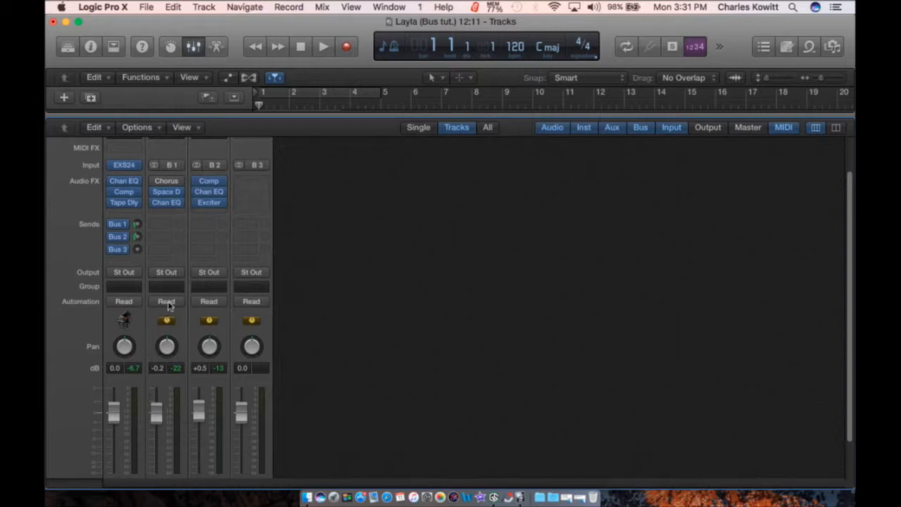
left_click(195, 47)
double_click(248, 155)
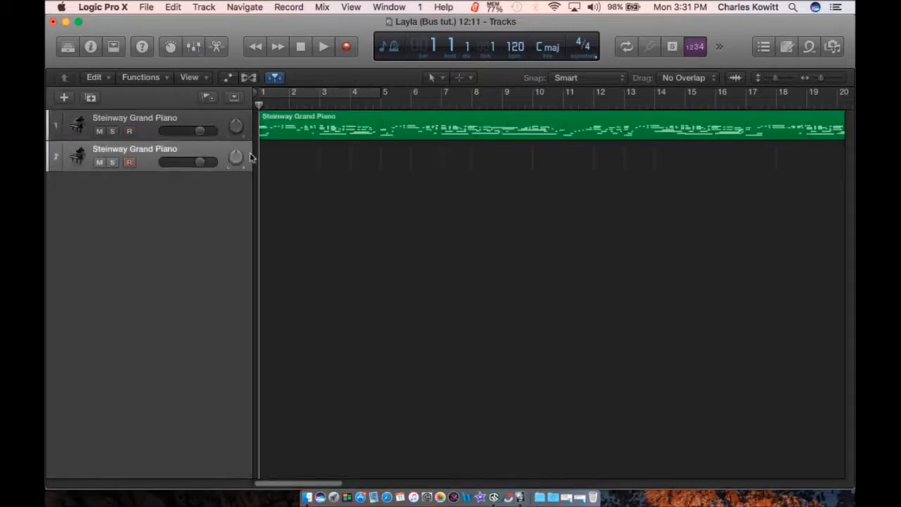
left_click(287, 132)
key("super+c")
key("super+v")
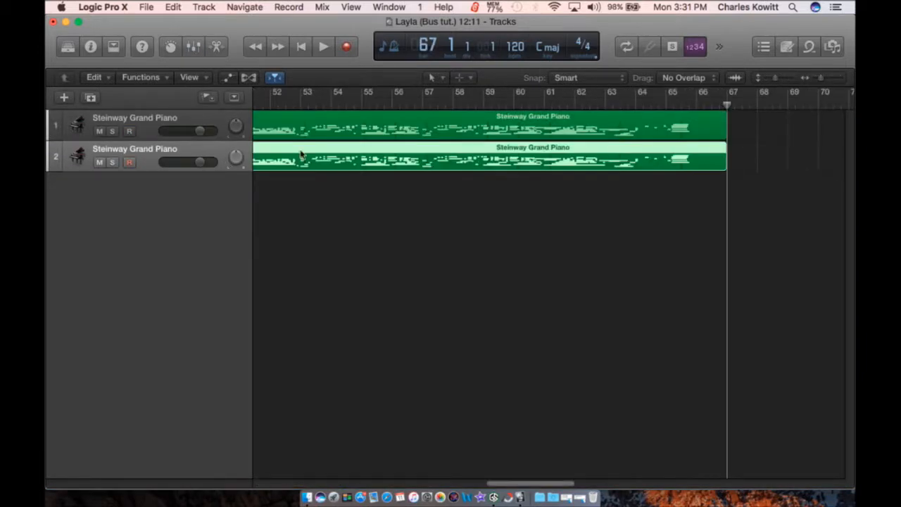
key("Return")
left_click(100, 162)
Step: Check both piano channel strips in the Mixer, then hide it again
left_click(198, 48)
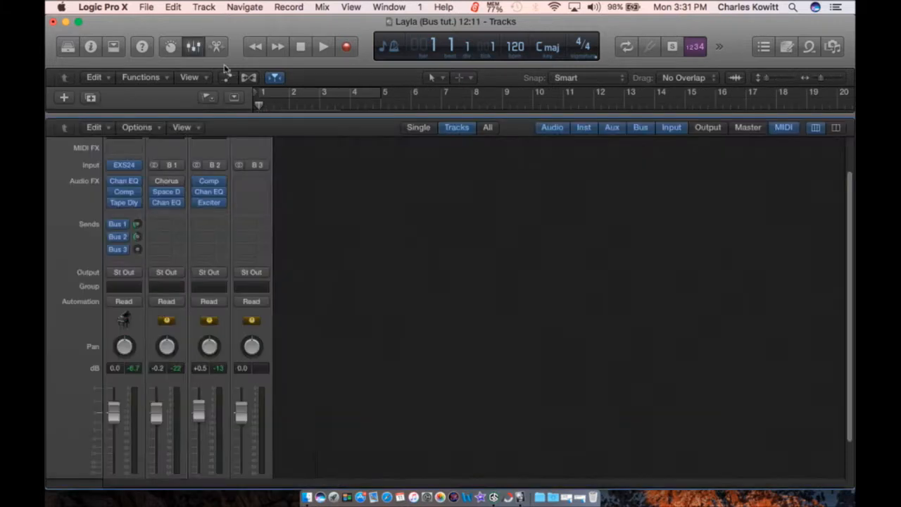
mouse_move(138, 224)
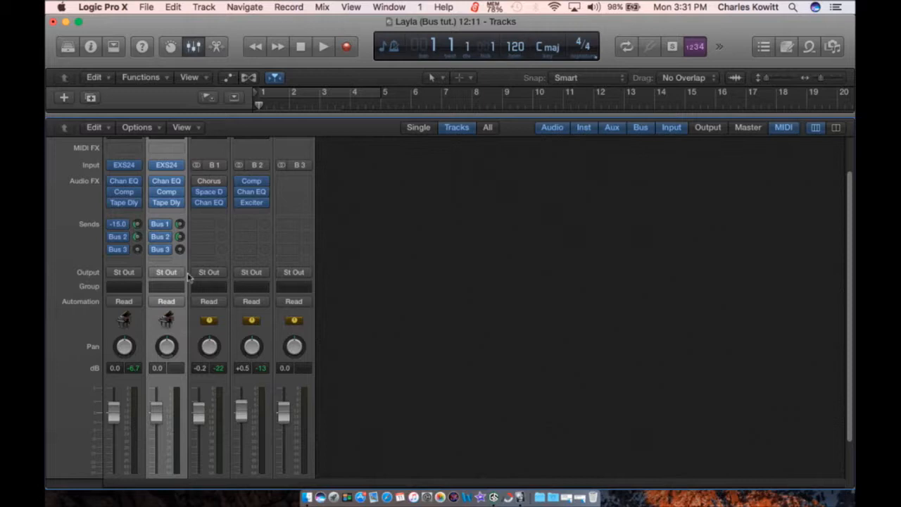
scroll(192, 233, "up", 3)
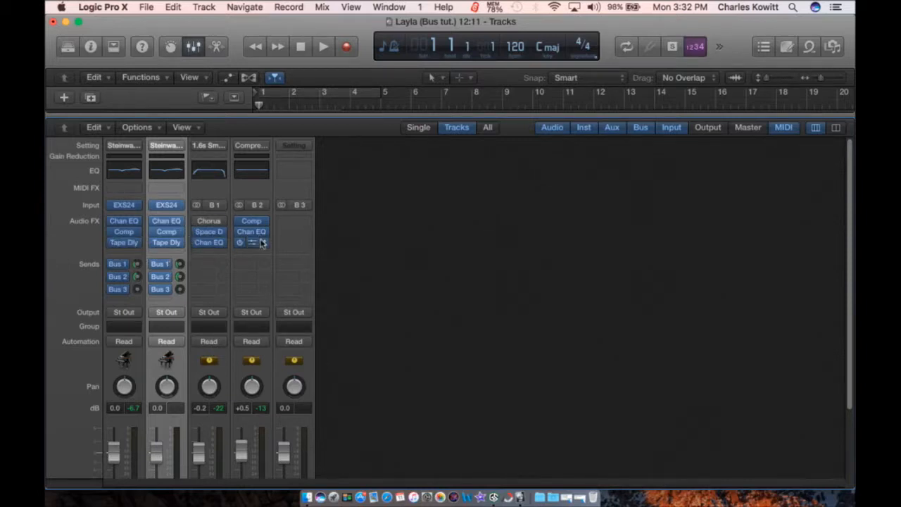
left_click(194, 48)
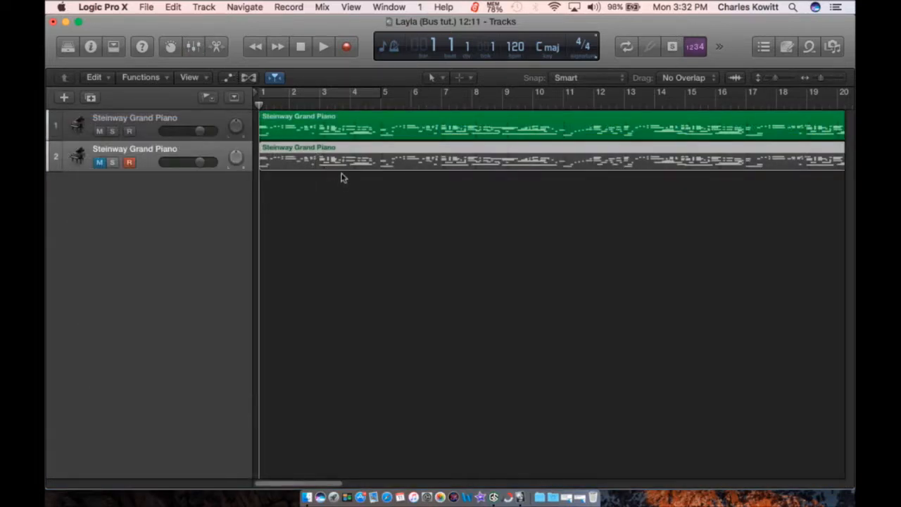
Step: Show the Mixer with both piano strips and the hall, Compressed Spread and third aux strips
scroll(411, 182, "right", 10)
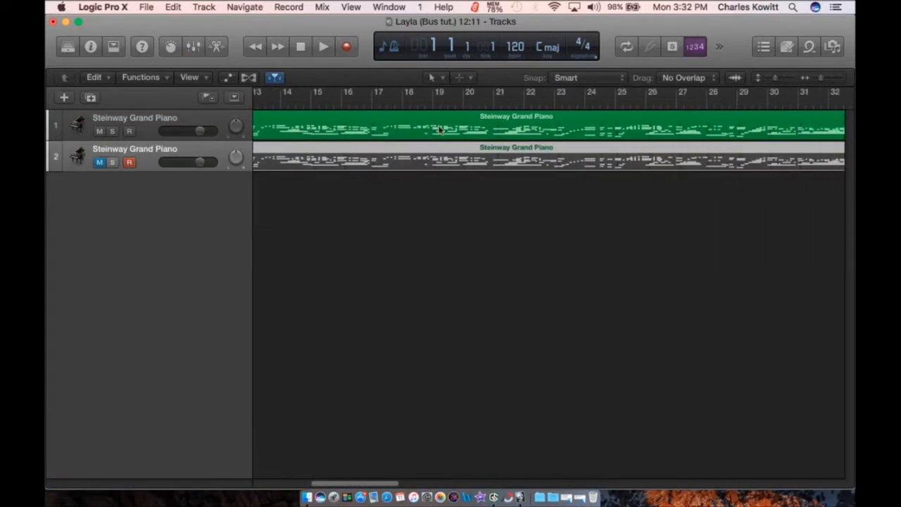
left_click(195, 48)
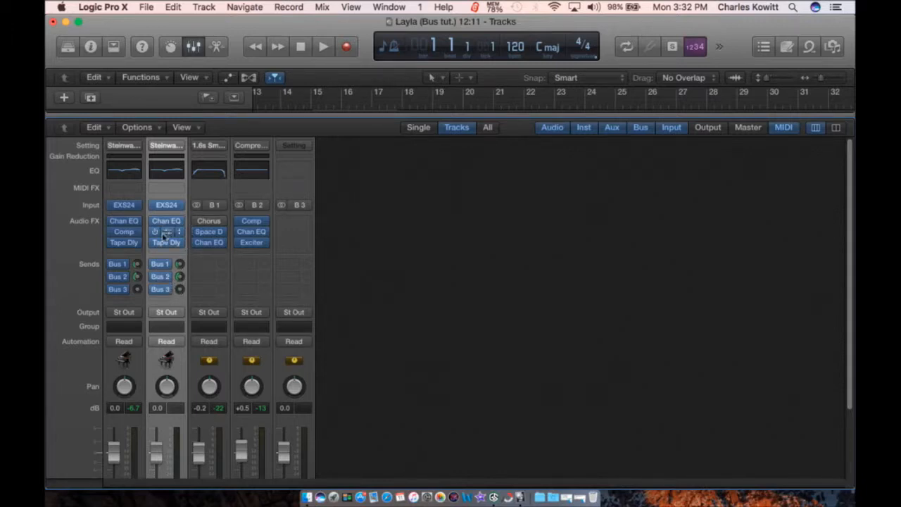
Step: Pull the Small Hall aux EQ's high cut down to about 1 kHz
left_click(218, 175)
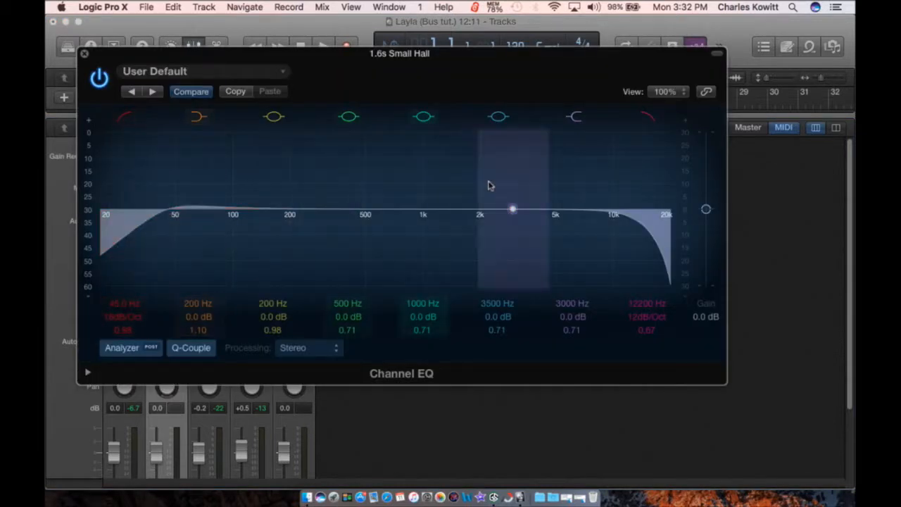
left_click_drag(633, 215, 568, 192)
left_click(85, 54)
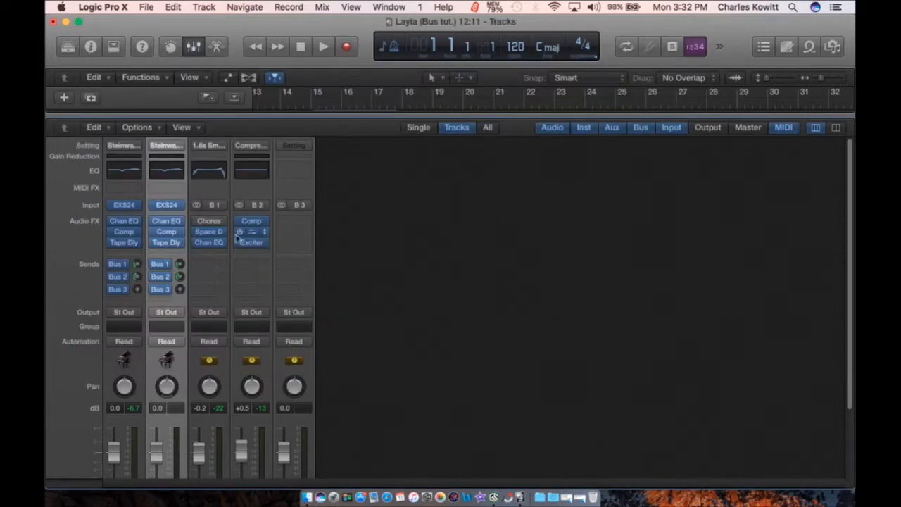
Step: Inspect the Compressed Spread aux's Exciter, then close the Mixer
left_click(257, 245)
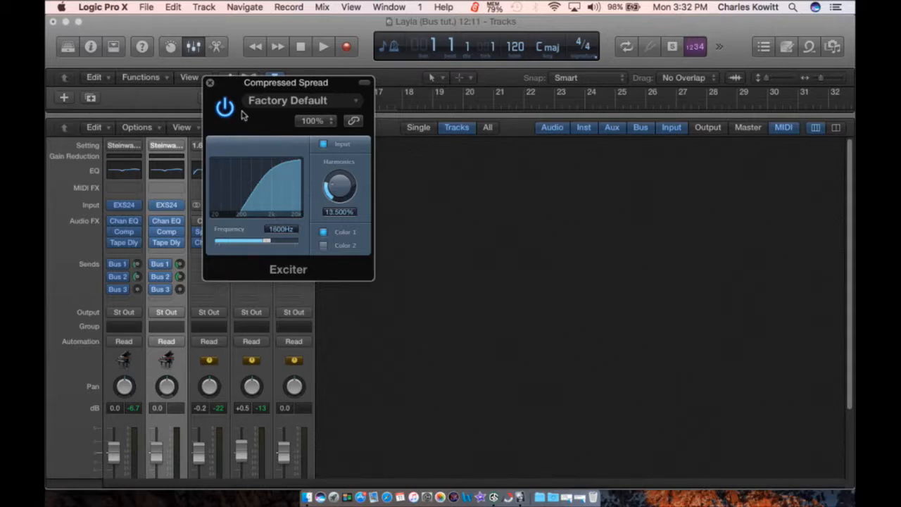
left_click(210, 82)
left_click(194, 46)
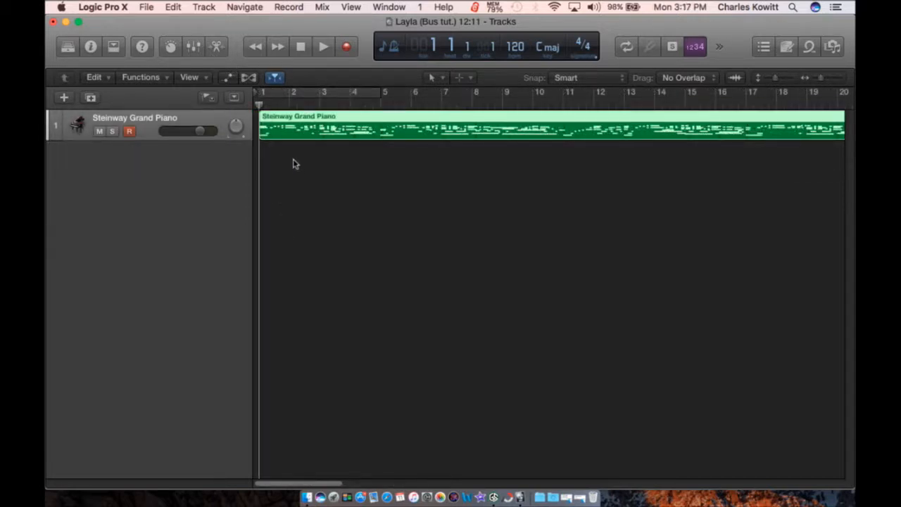
Step: Return the playhead to the song start and open the Mixer
left_click_drag(259, 105, 335, 101)
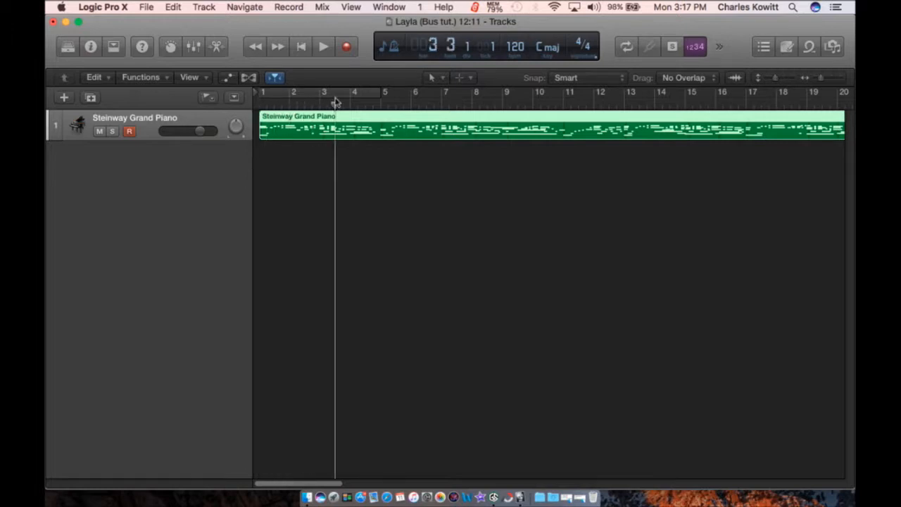
scroll(485, 240, "right", 2)
scroll(484, 240, "right", 20)
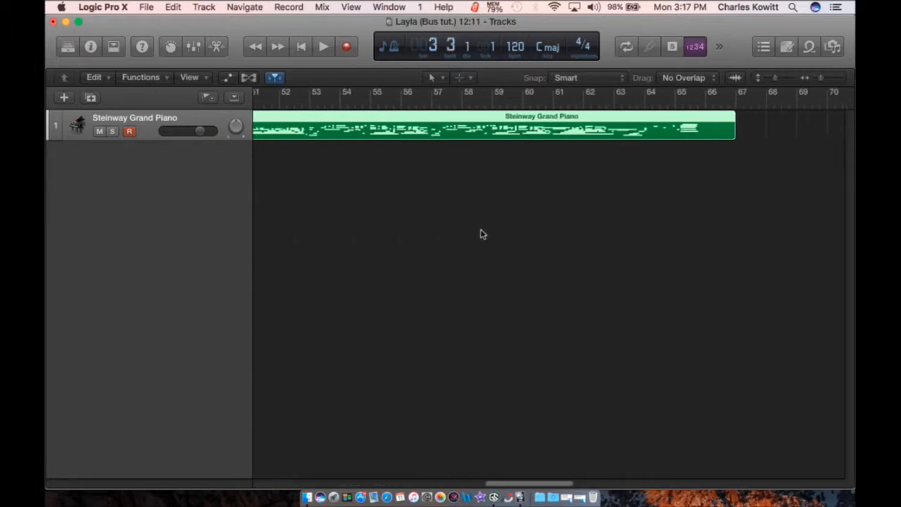
scroll(480, 233, "left", 20)
key("Return")
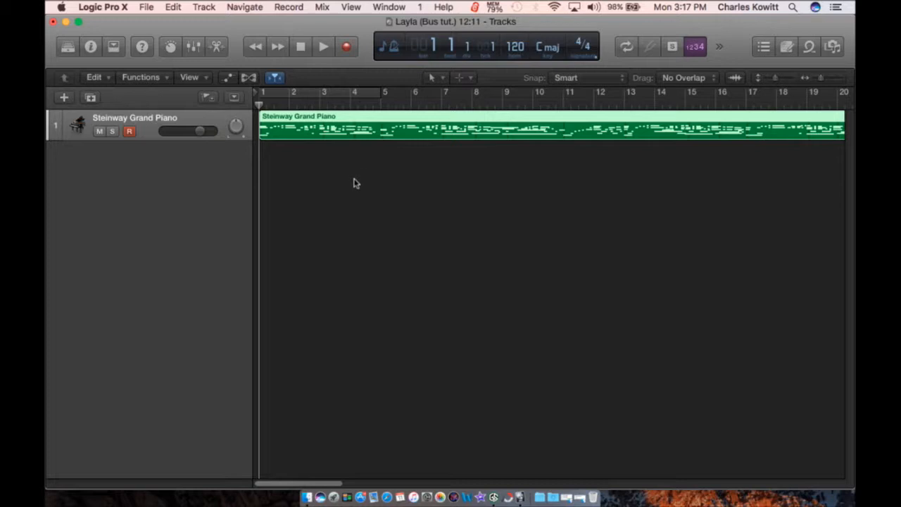
left_click(197, 47)
Step: Toggle the Output and Master strips on and then off in the Mixer
scroll(142, 341, "down", 3)
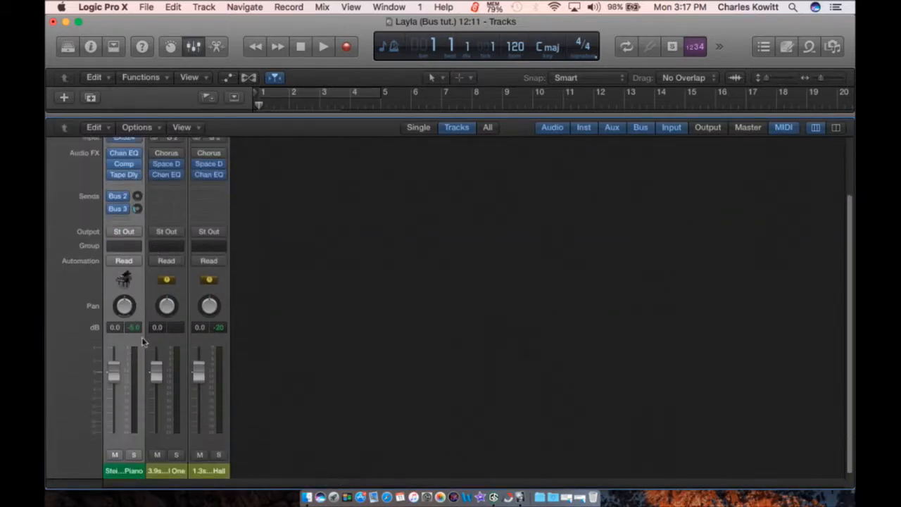
left_click(709, 127)
left_click(747, 128)
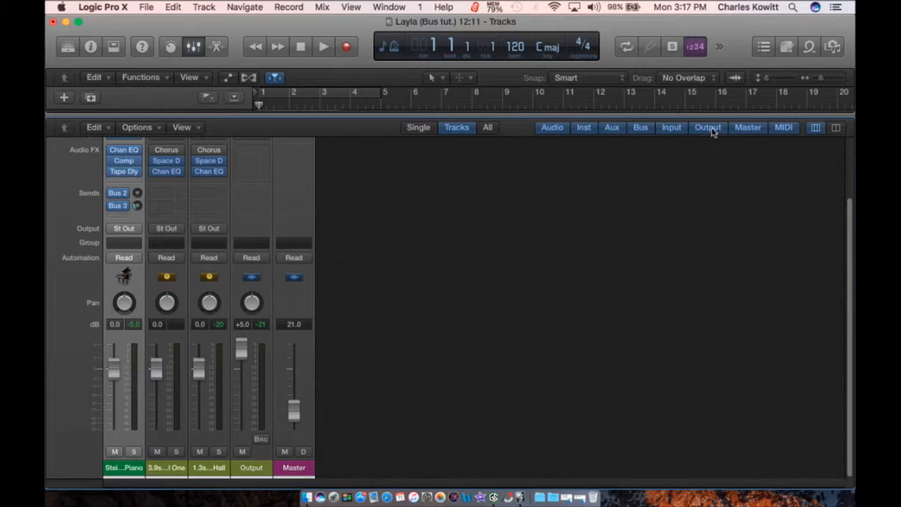
left_click(708, 127)
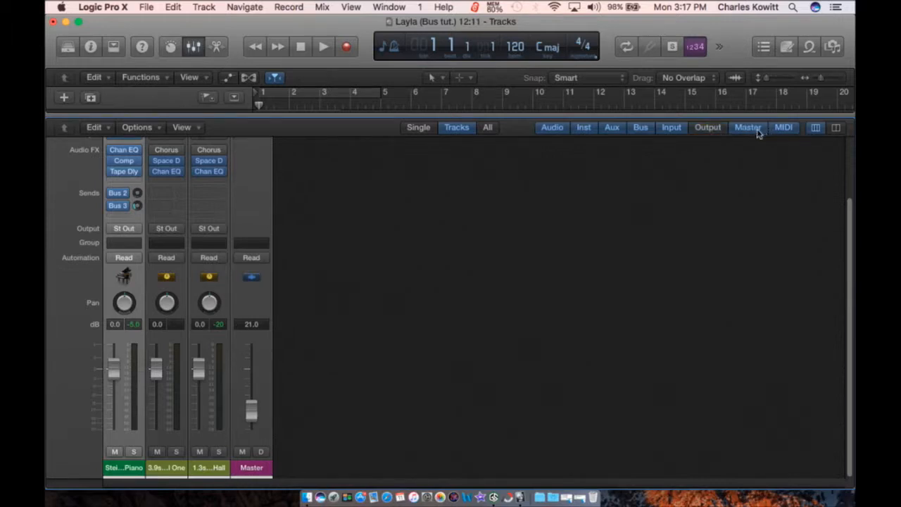
left_click(748, 127)
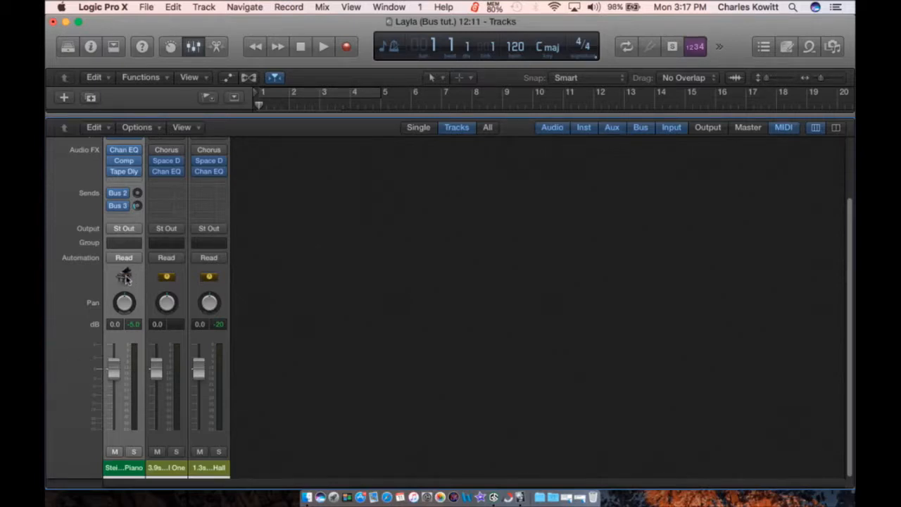
Step: Select both reverb aux strips and open, then dismiss, the piano's third send menu
left_click(167, 279)
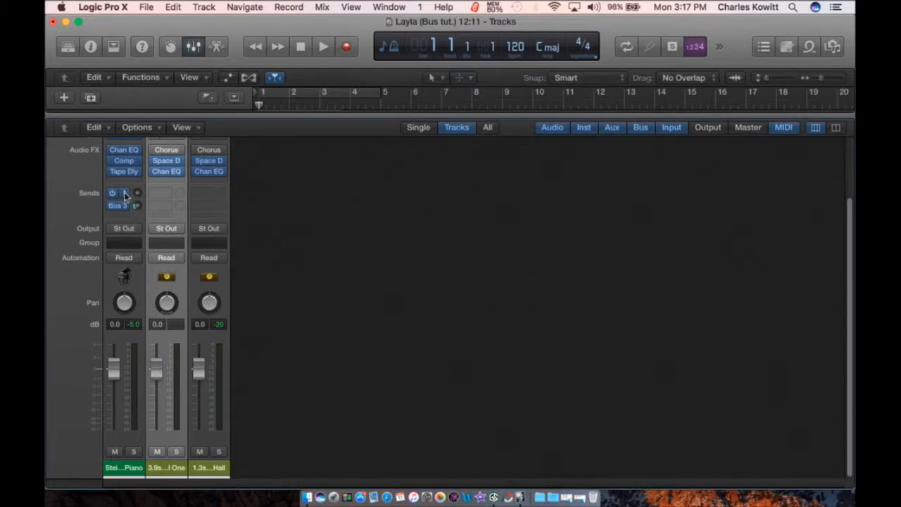
left_click(201, 309)
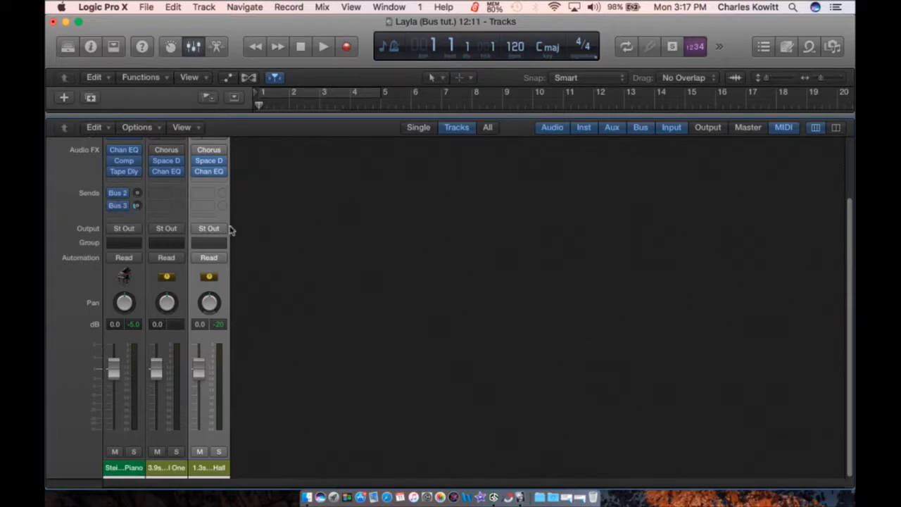
left_click(120, 219)
mouse_move(146, 273)
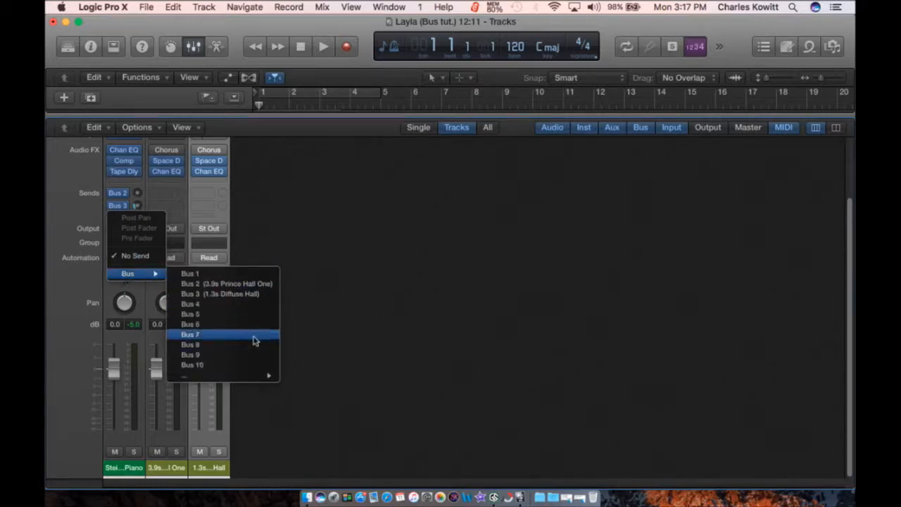
left_click(335, 219)
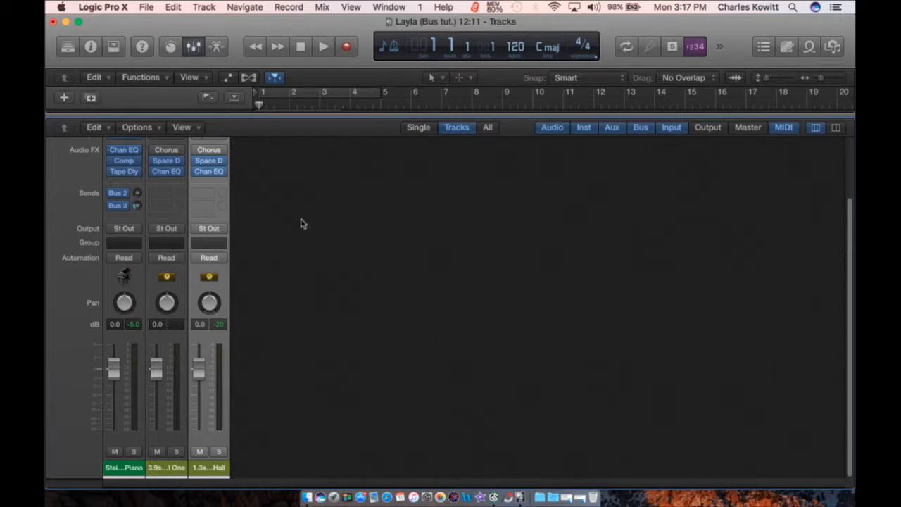
Step: Open Space Designer on the 3.9s Prince Hall One aux
scroll(211, 252, "up", 3)
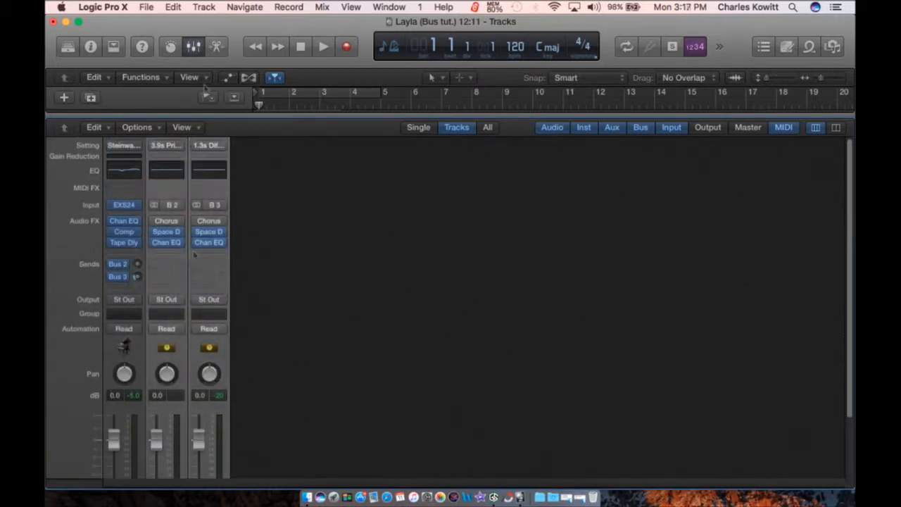
left_click(194, 47)
left_click(194, 47)
scroll(283, 384, "down", 3)
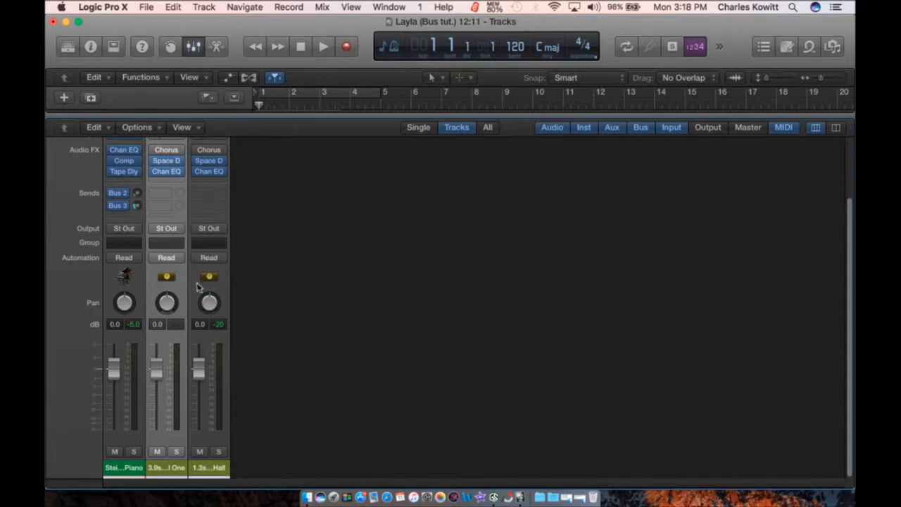
scroll(199, 287, "up", 3)
left_click(170, 233)
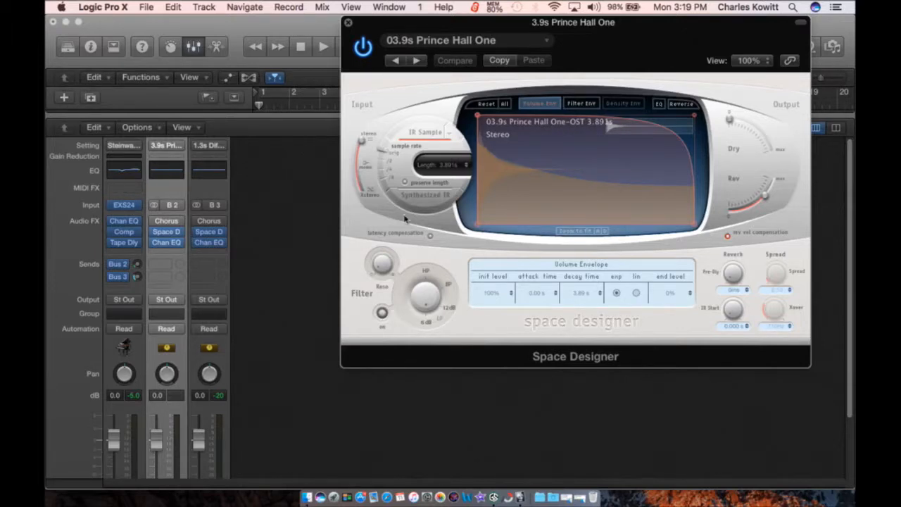
Step: With the reverb aux soloed during playback, set the piano's Bus 2 send to -26 dB
scroll(236, 331, "down", 3)
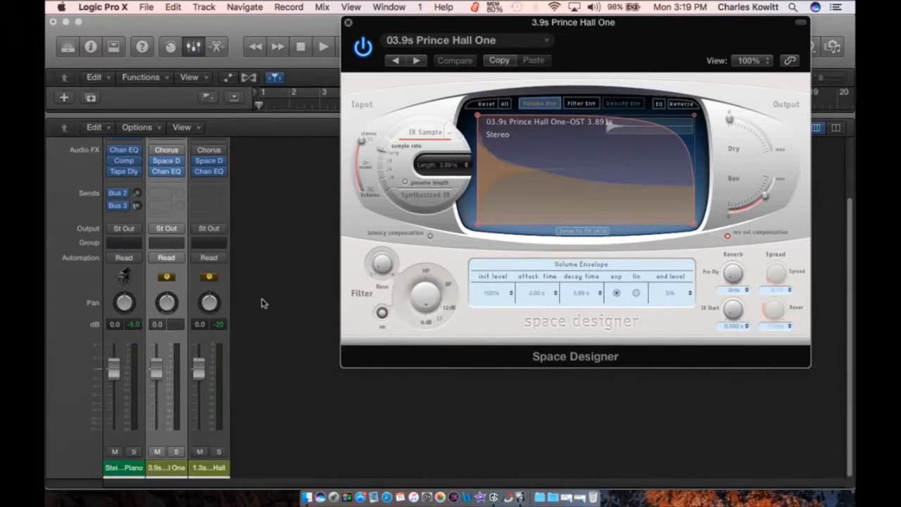
left_click(178, 452)
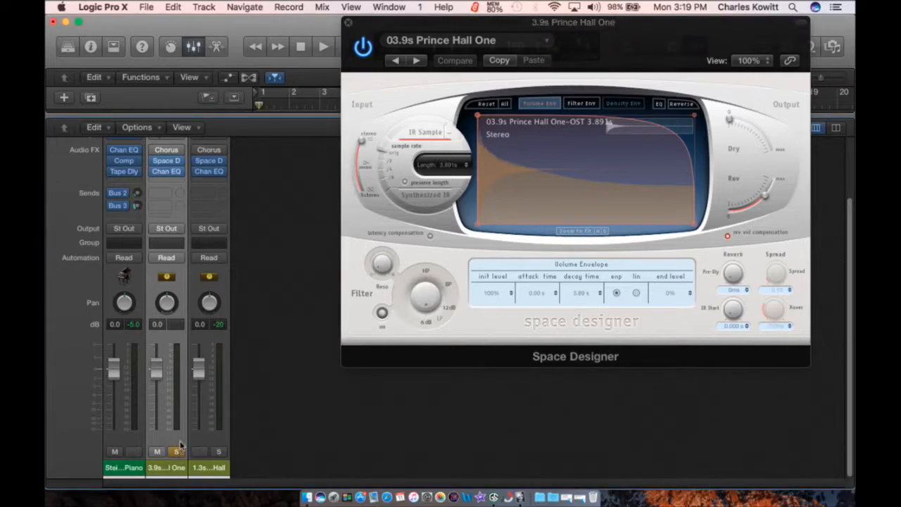
key("space")
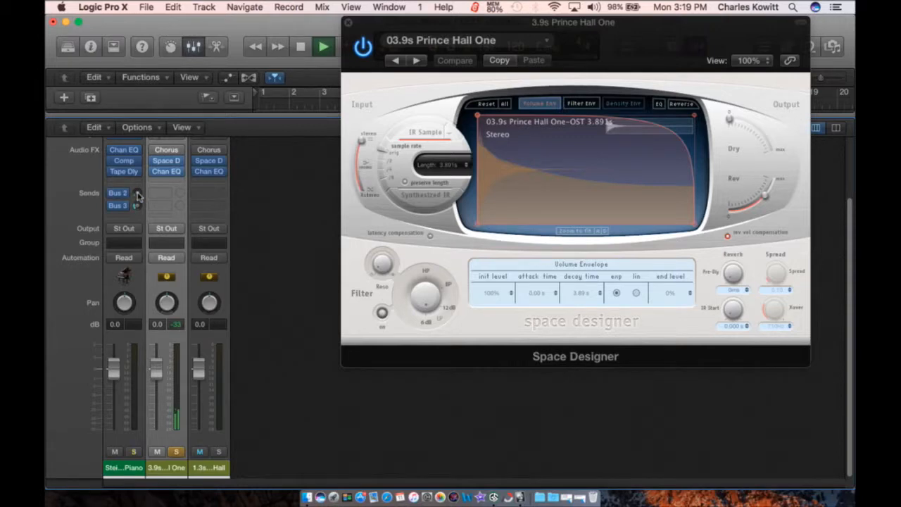
left_click_drag(138, 198, 138, 195)
left_click_drag(138, 195, 138, 190)
left_click(177, 452)
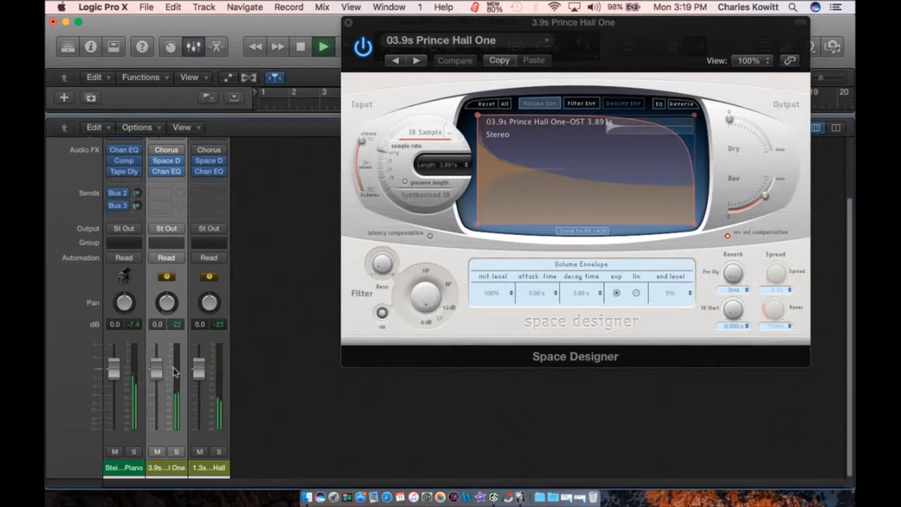
Step: Lower Space Designer's Rev level to -16 dB while soloed, then close it and stop playback
left_click(176, 452)
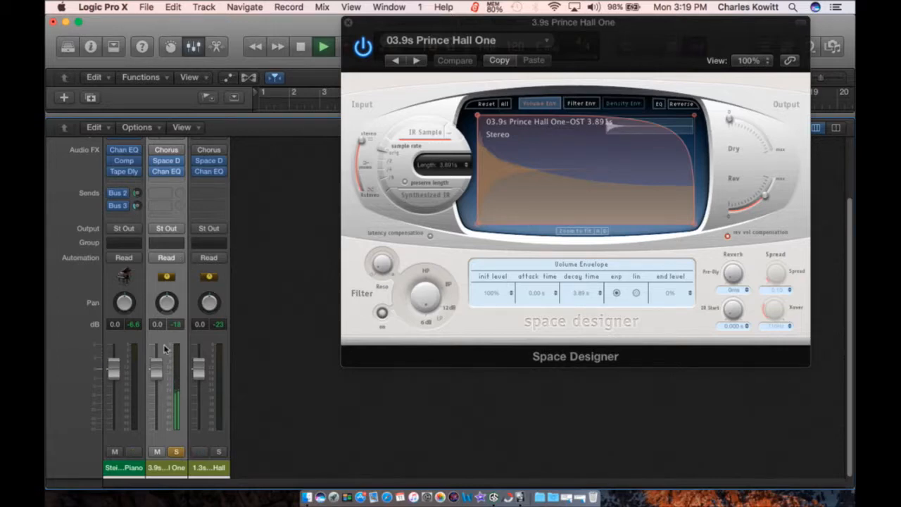
mouse_move(172, 164)
left_click_drag(765, 199, 754, 211)
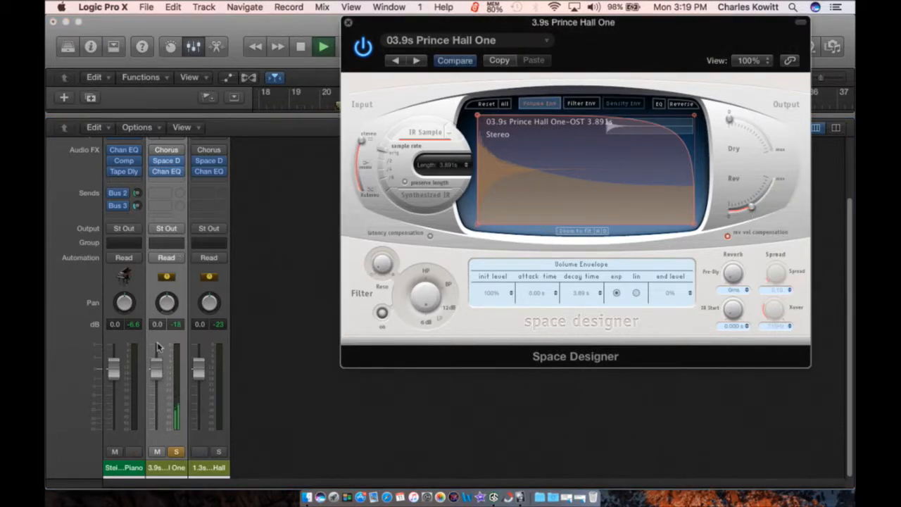
left_click(176, 453)
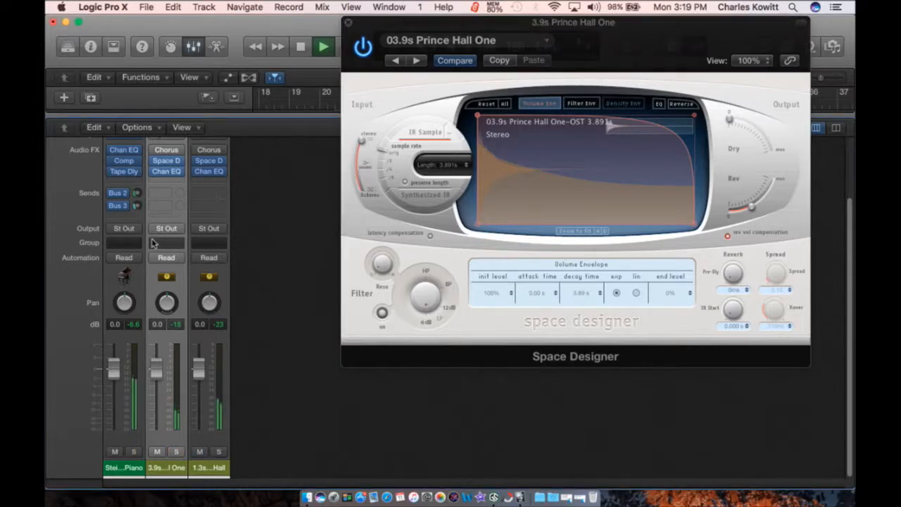
left_click(349, 22)
key("space")
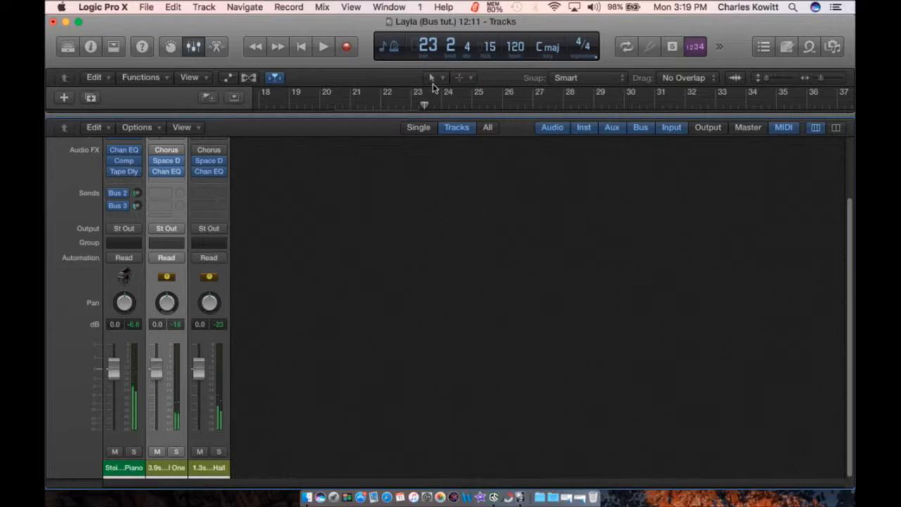
key("Return")
Step: With the 1.3s hall aux soloed, set the piano's Bus 3 send to -14 dB
left_click(220, 452)
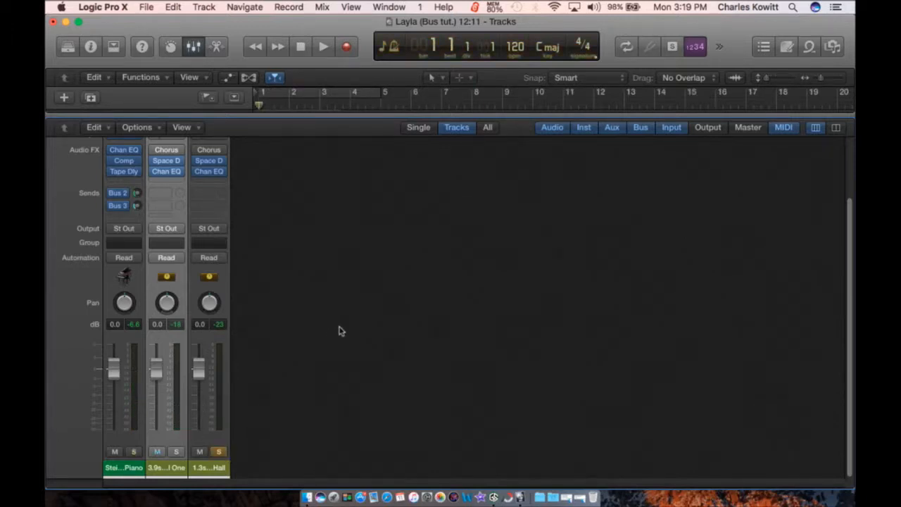
key("space")
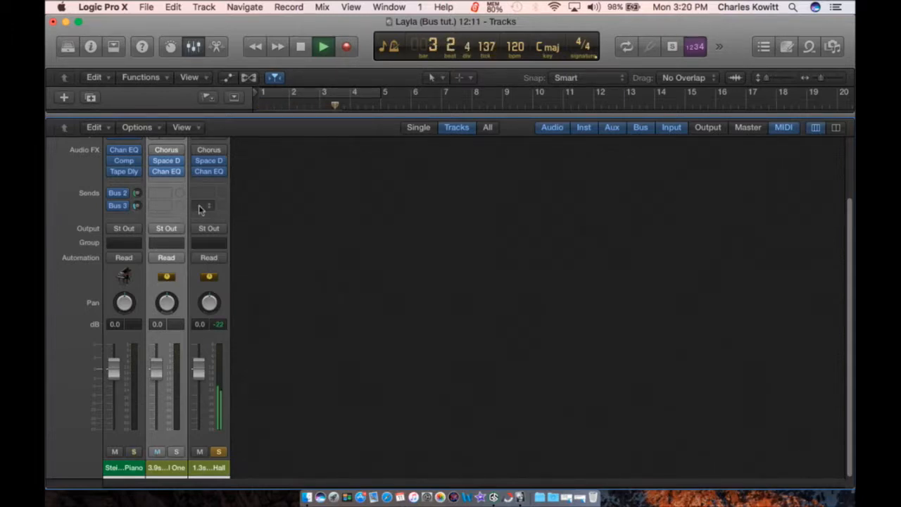
mouse_move(138, 205)
left_mouse_down()
mouse_move(138, 217)
mouse_move(138, 191)
left_mouse_up()
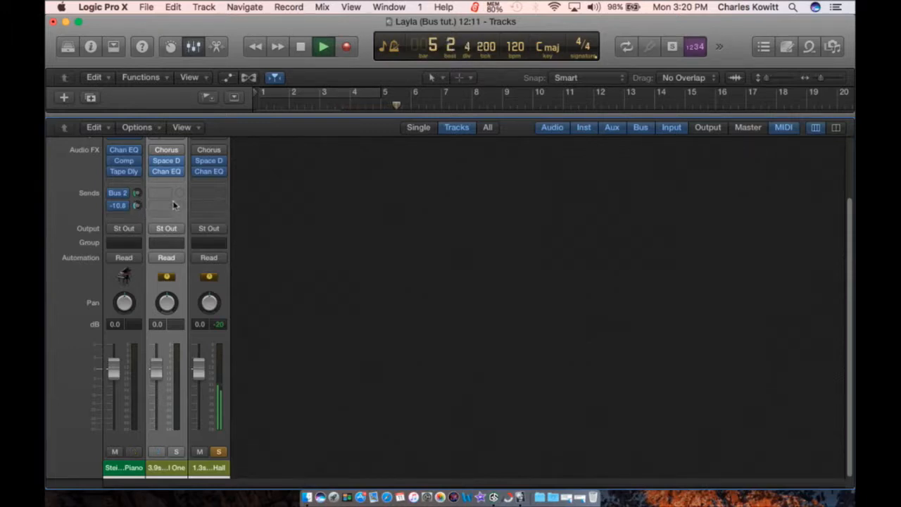
left_click(220, 452)
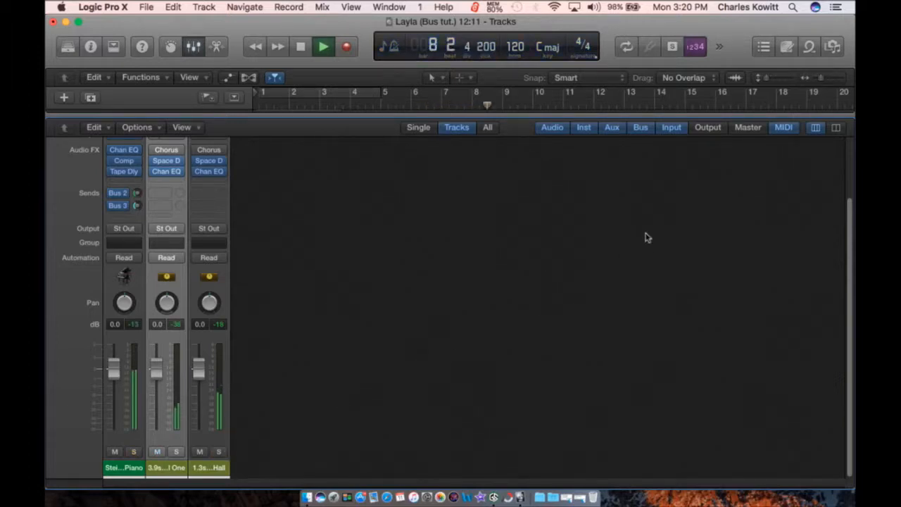
key("space")
key("Return")
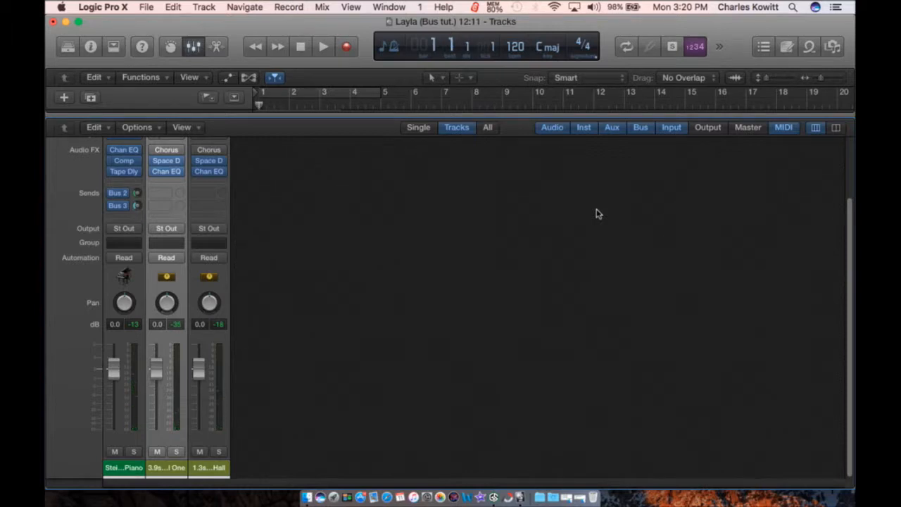
scroll(314, 249, "up", 3)
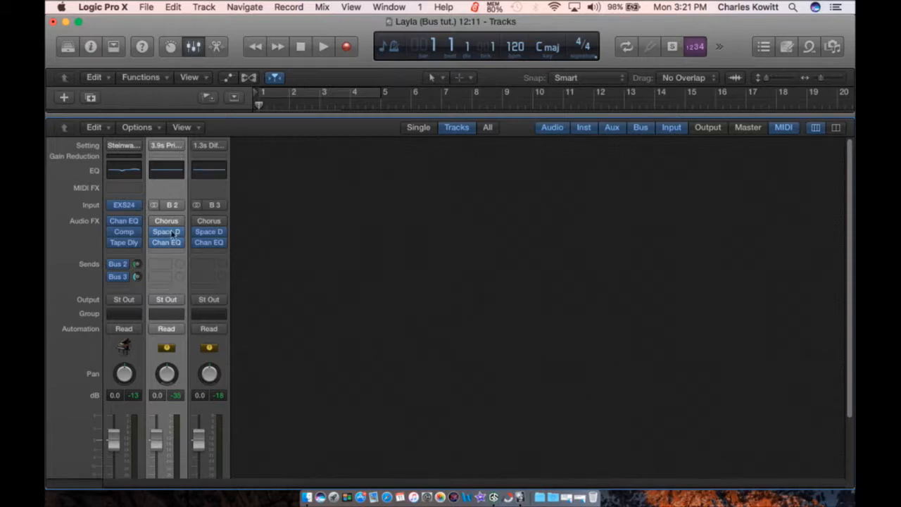
Step: Delete the two reverb aux strips from the Mixer
left_click(95, 128)
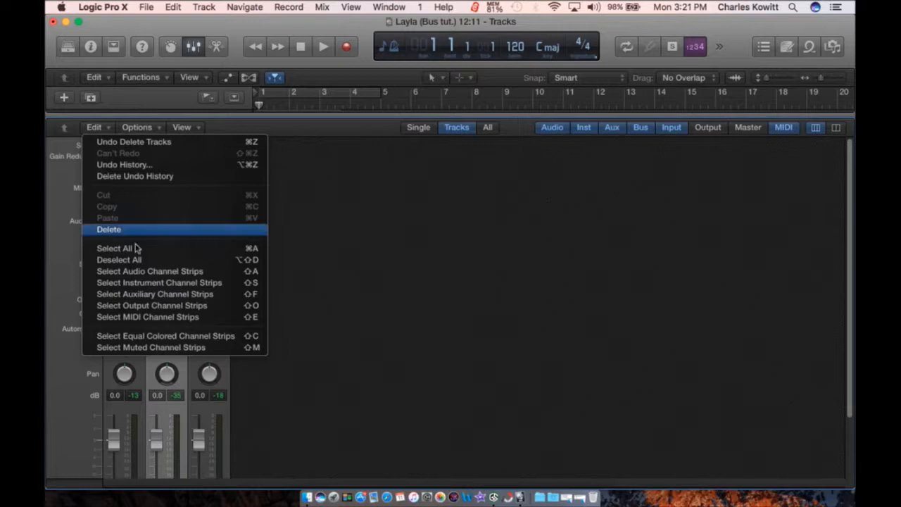
left_click(109, 229)
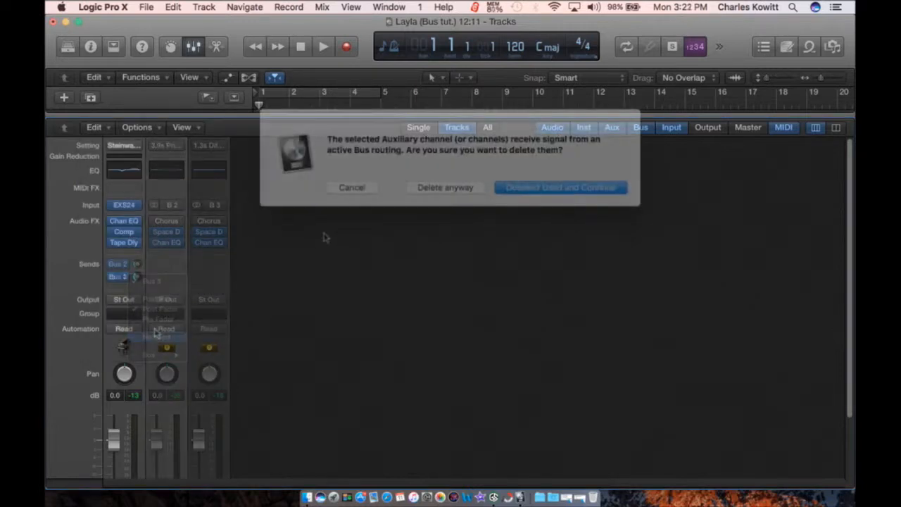
key("Return")
scroll(120, 282, "down", 3)
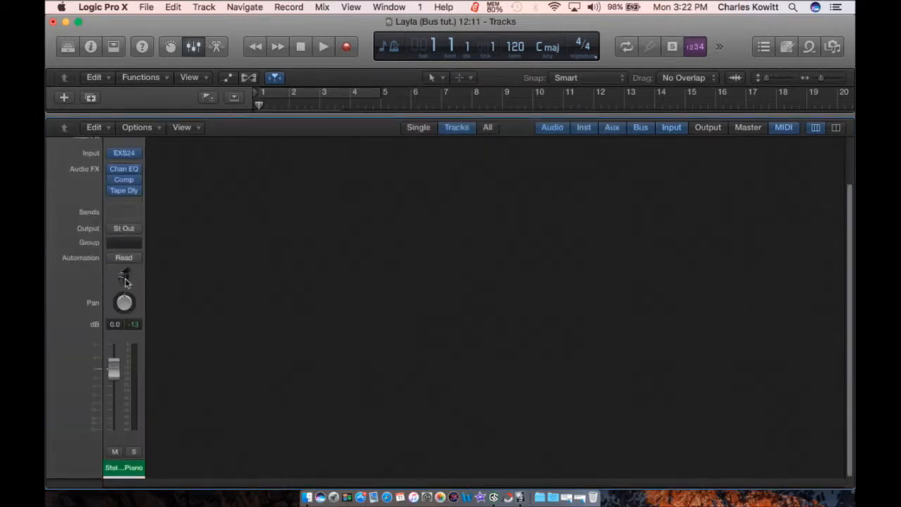
scroll(124, 282, "up", 3)
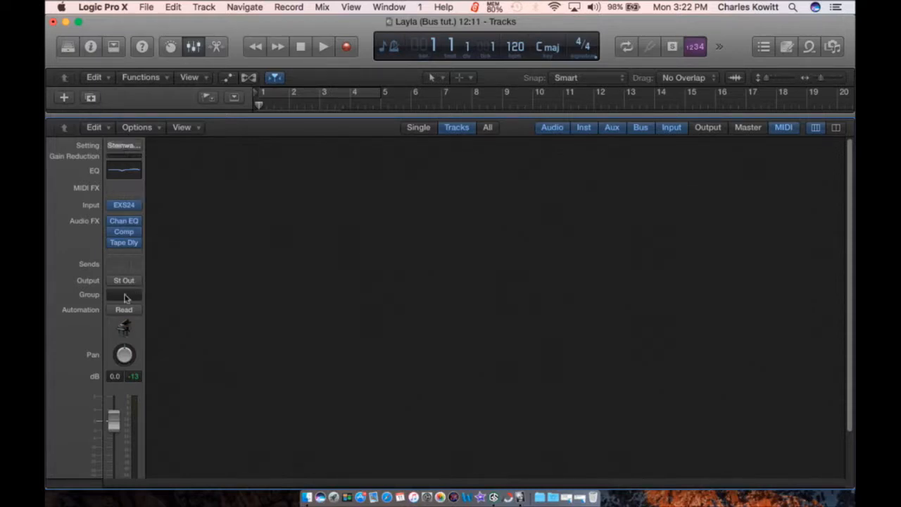
Step: Send the piano to Bus 1, creating a new aux strip
left_click(124, 265)
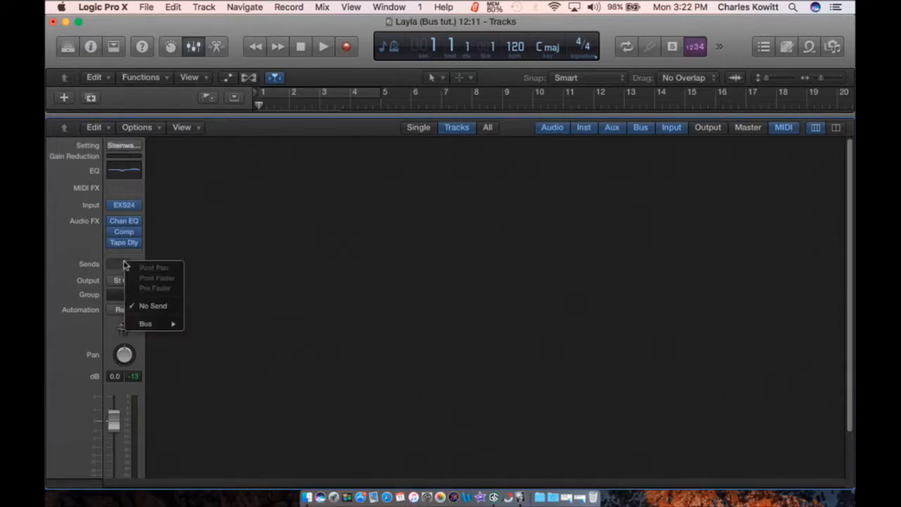
mouse_move(147, 324)
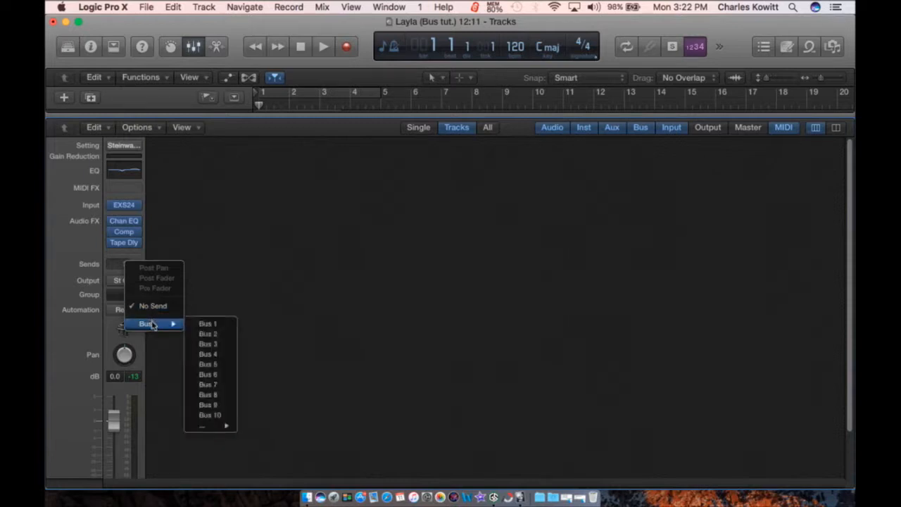
left_click(204, 324)
left_click(168, 141)
left_click(396, 249)
Step: Browse the new aux's channel strip settings list
left_click(167, 146)
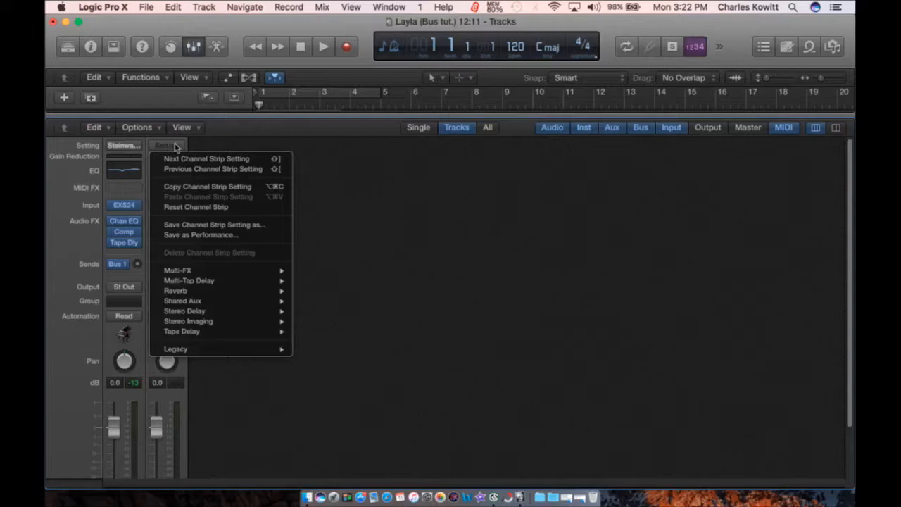
mouse_move(264, 273)
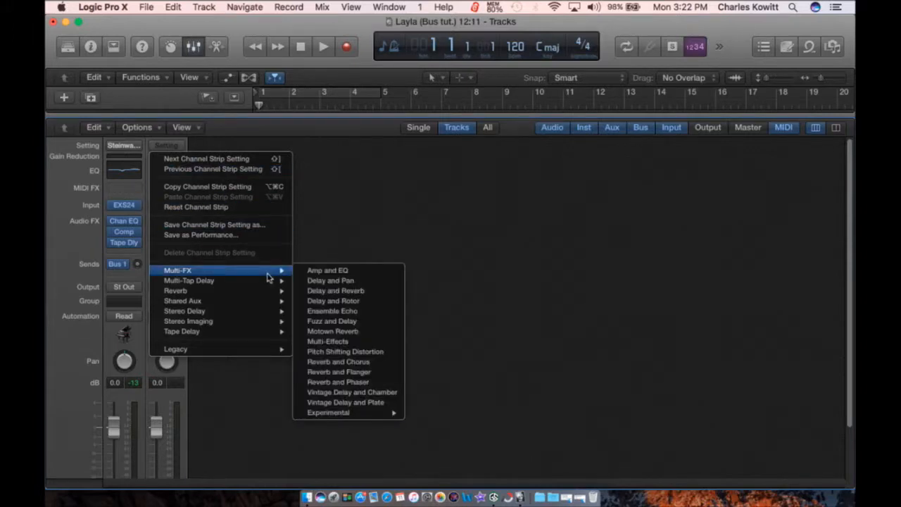
mouse_move(265, 295)
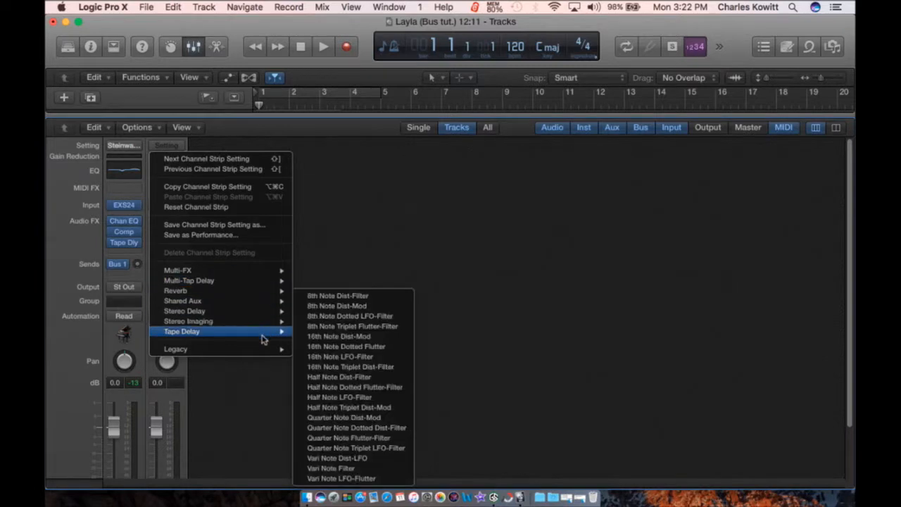
mouse_move(263, 350)
left_click(342, 367)
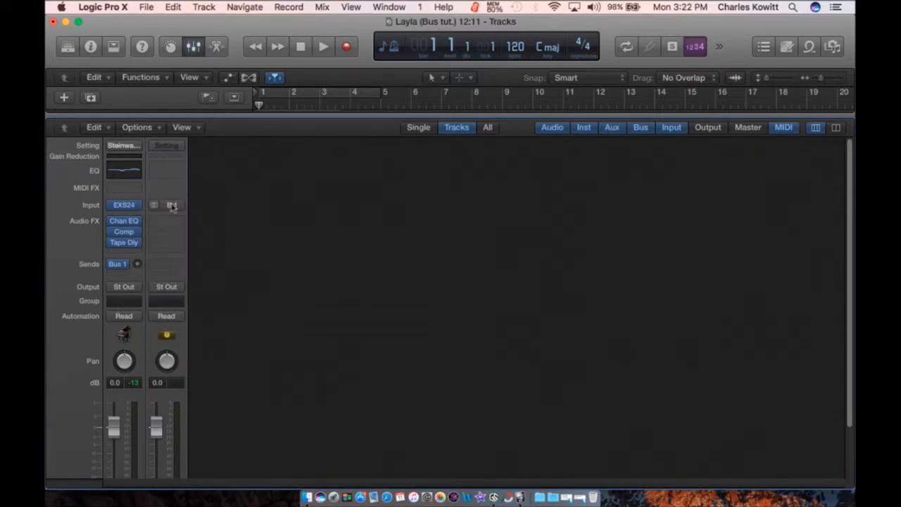
Step: Load Reverb > Medium Spaces > Halls > 1.6s Small Hall onto the Bus 1 aux
left_click(173, 148)
mouse_move(282, 350)
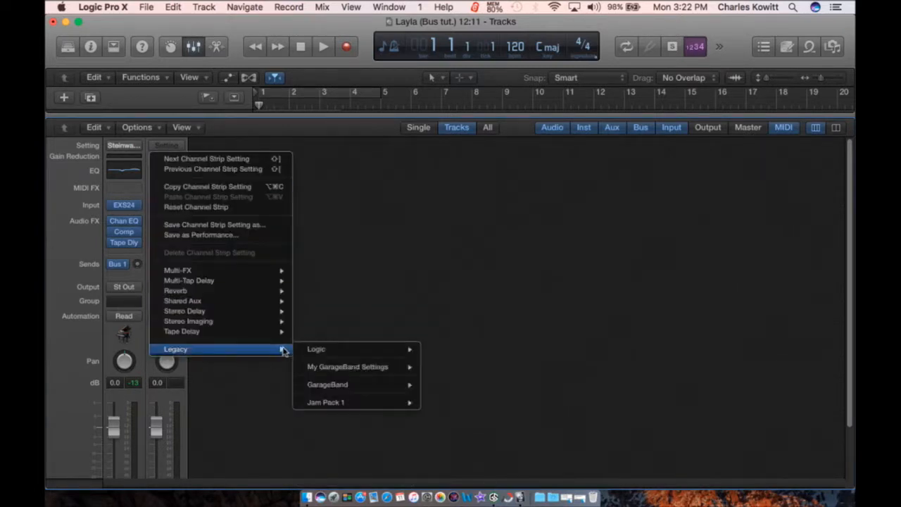
mouse_move(378, 367)
mouse_move(392, 351)
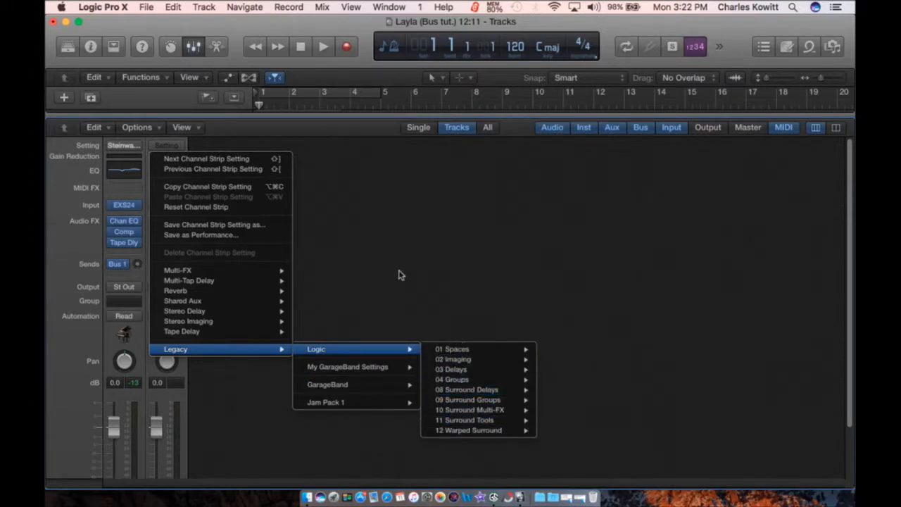
mouse_move(209, 310)
mouse_move(209, 291)
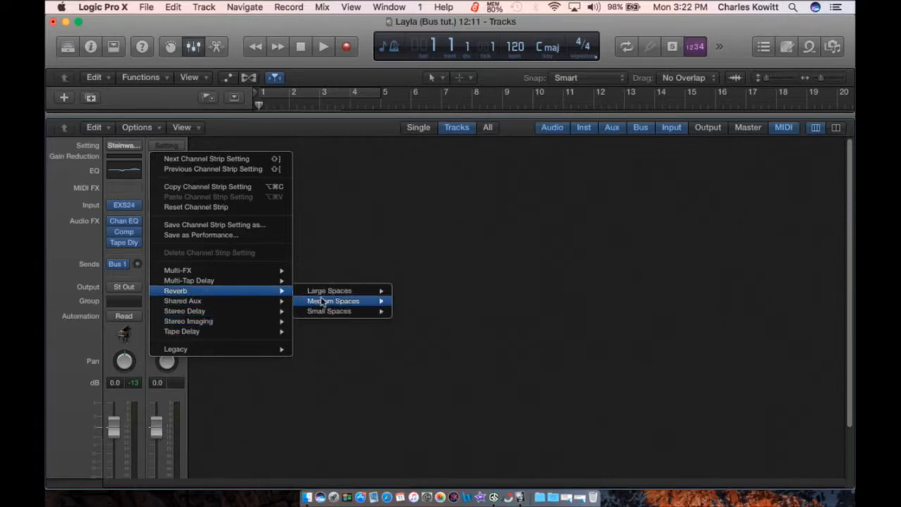
mouse_move(341, 302)
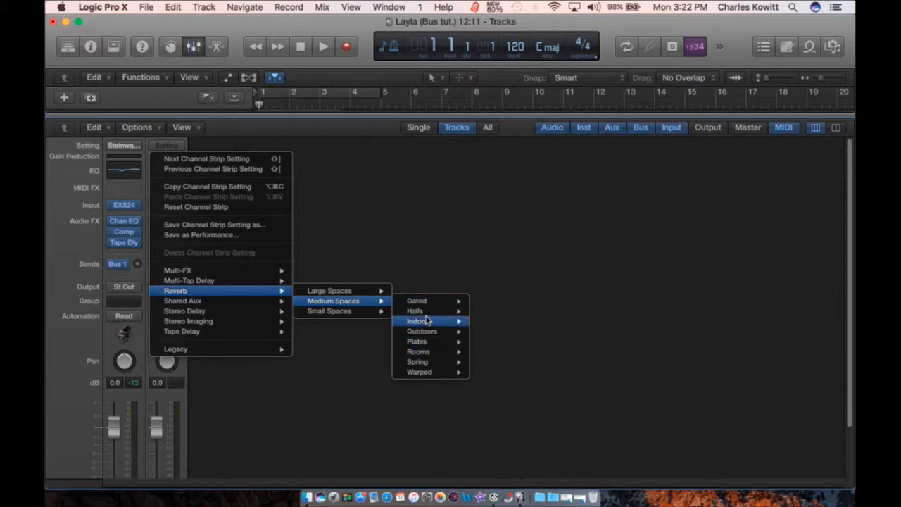
mouse_move(431, 315)
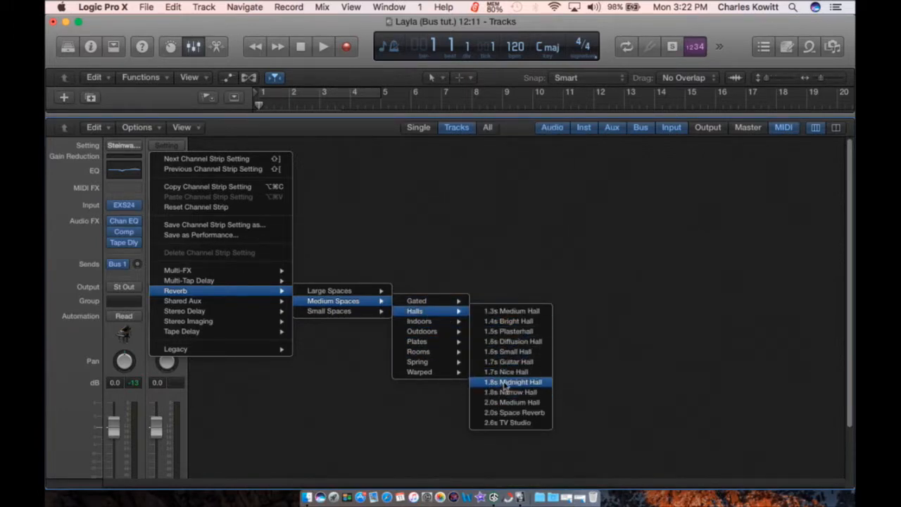
left_click(510, 352)
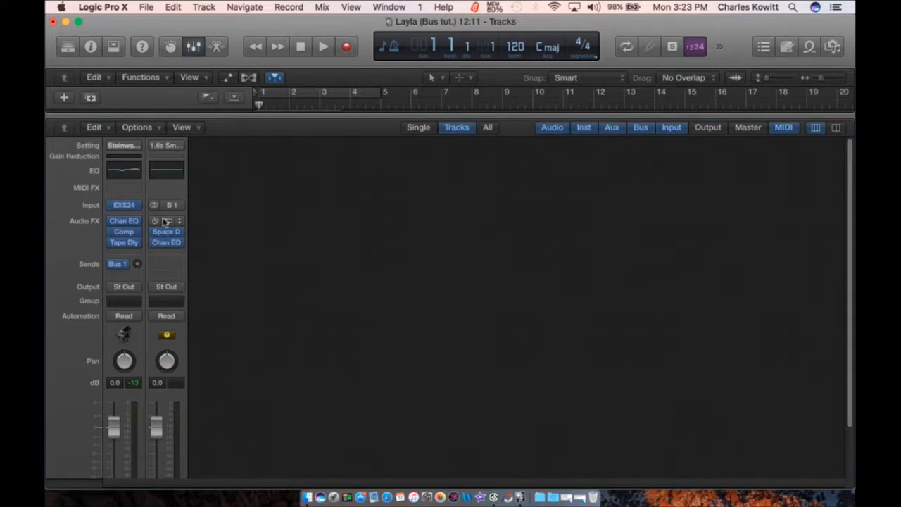
Step: Solo the 1.6s Small Hall aux, raise the piano's Bus 1 send to -10.0 dB during playback, and open the aux's Channel EQ
scroll(239, 307, "down", 3)
left_click(176, 451)
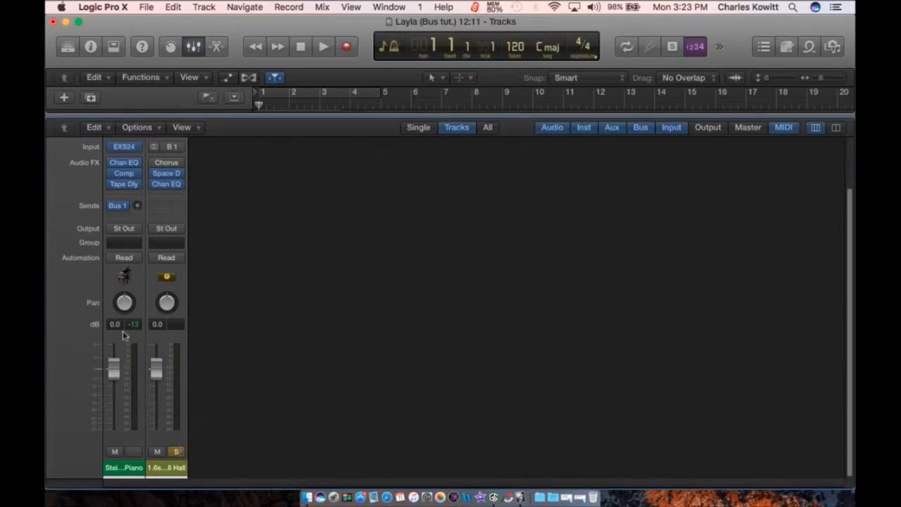
left_click_drag(137, 205, 138, 186)
key("space")
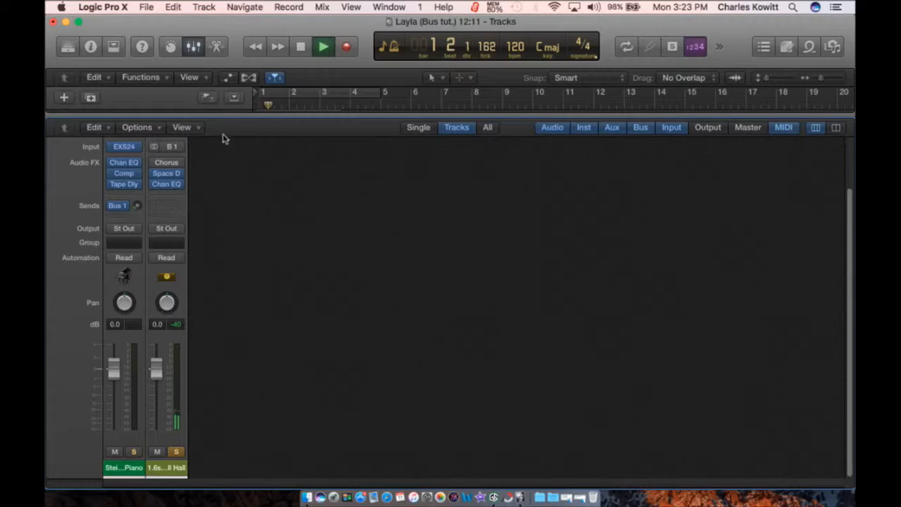
left_click_drag(138, 206, 137, 199)
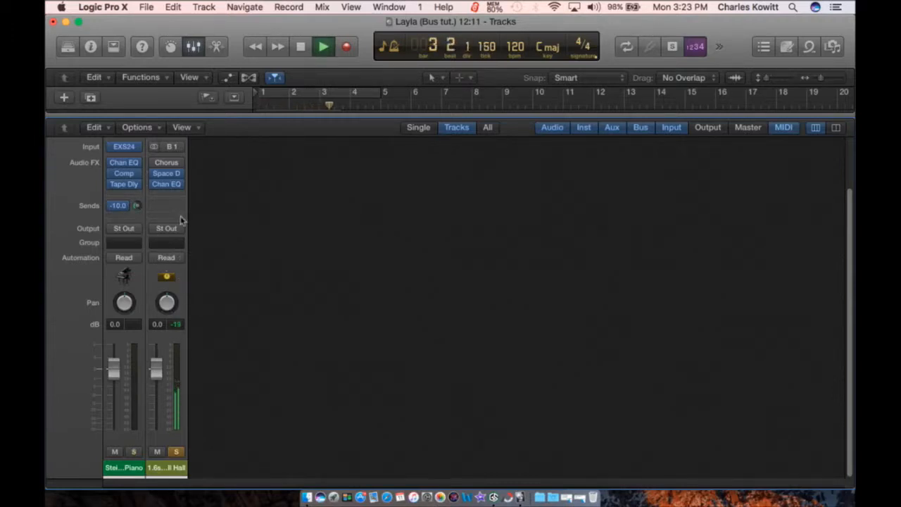
left_click(169, 185)
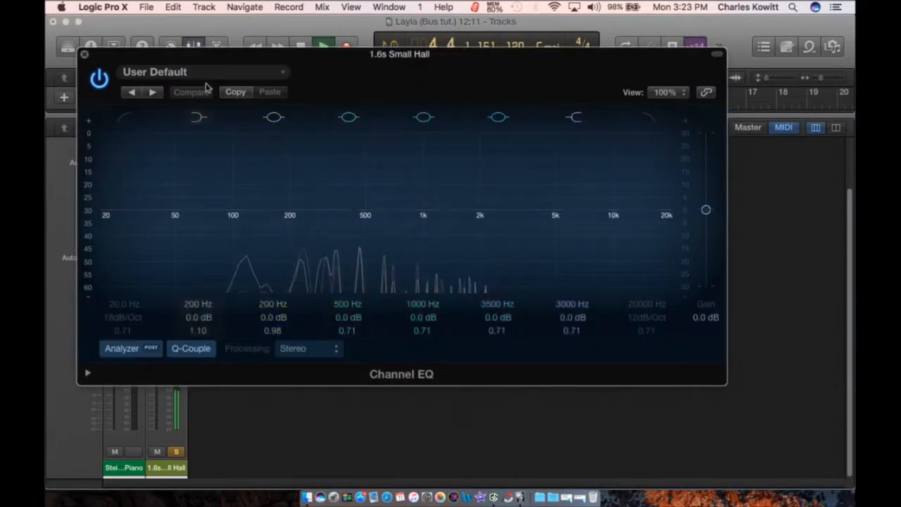
Step: On the reverb's Channel EQ, enable a 12200 Hz high-cut and a 45 Hz low-cut
left_click(649, 117)
left_click_drag(667, 214, 629, 222)
left_click_drag(120, 211, 176, 217)
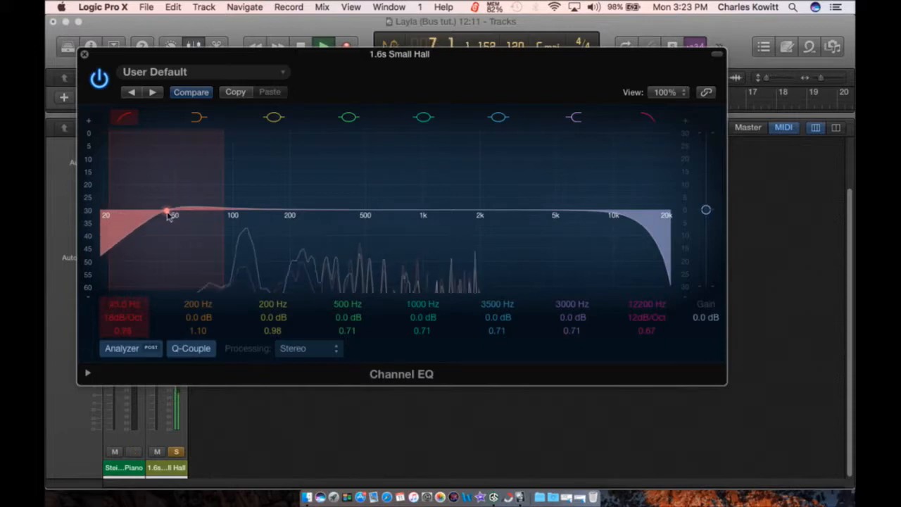
left_click(85, 54)
Step: Lower Space Designer's Rev level to about -9.6 dB, then unsolo the reverb aux
left_click(168, 184)
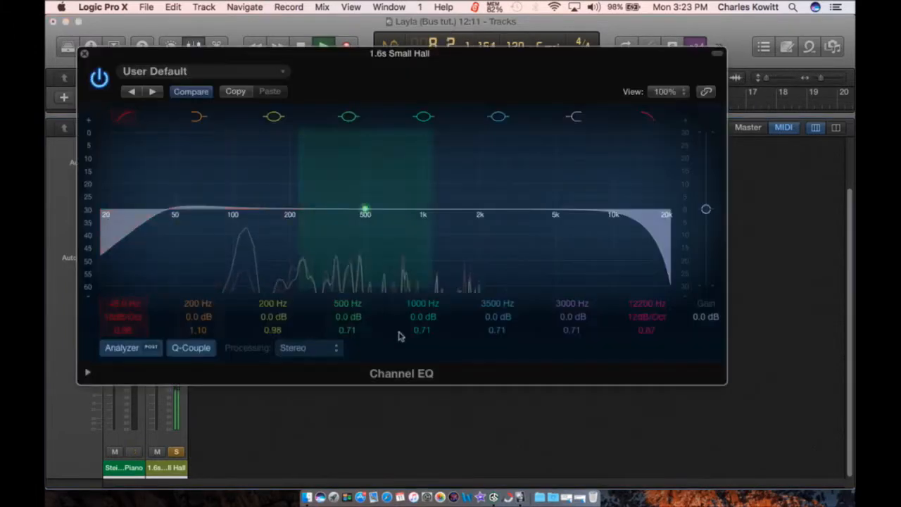
left_click(85, 55)
left_click(167, 173)
left_click(190, 176)
left_click(167, 174)
left_click_drag(493, 239, 503, 228)
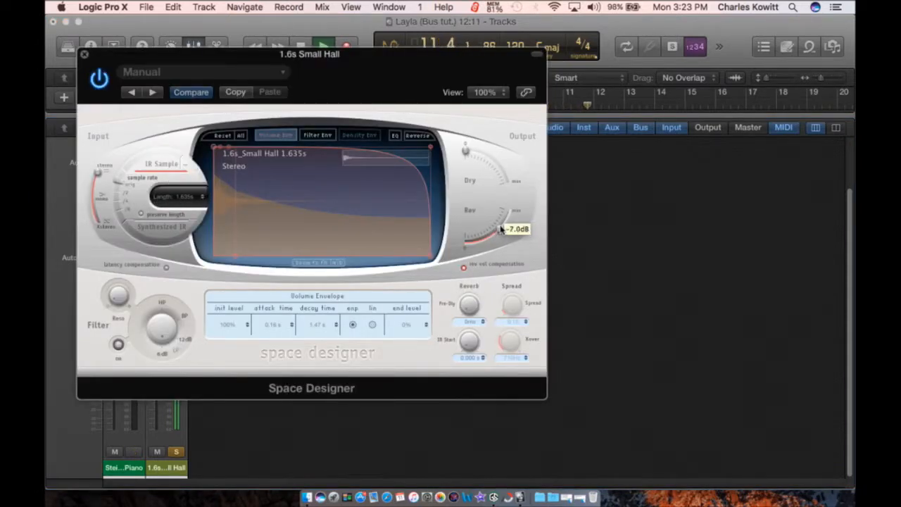
left_click(84, 56)
left_click(177, 452)
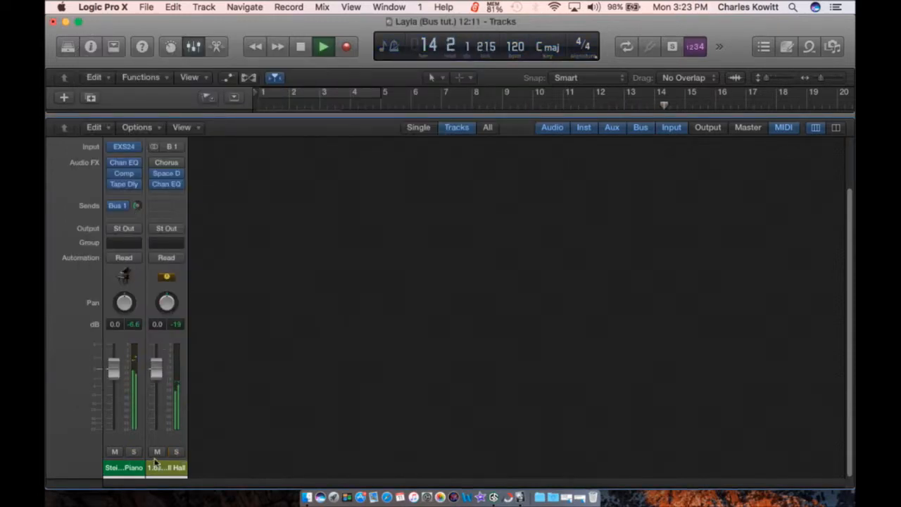
Step: Compare the reverb aux muted and soloed while riding its fader, leave it at -0.2 dB, and stop at bar 1
left_click(157, 451)
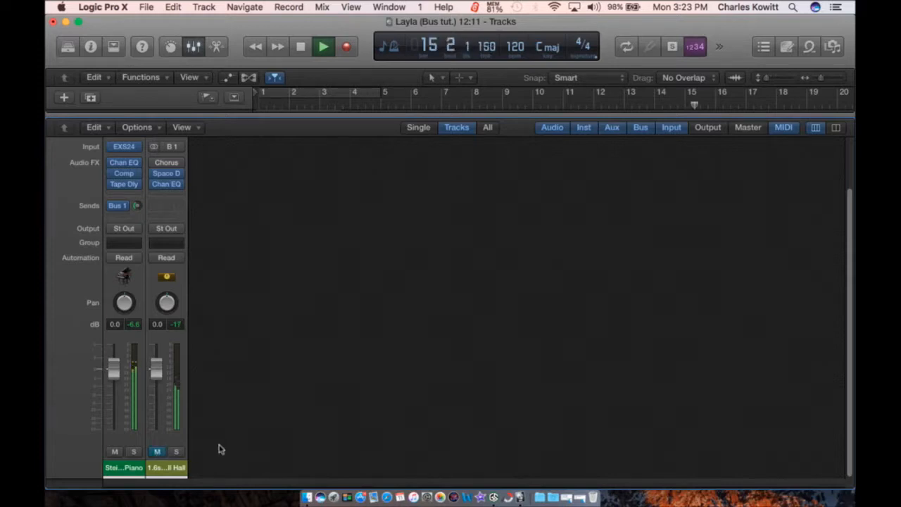
key("space")
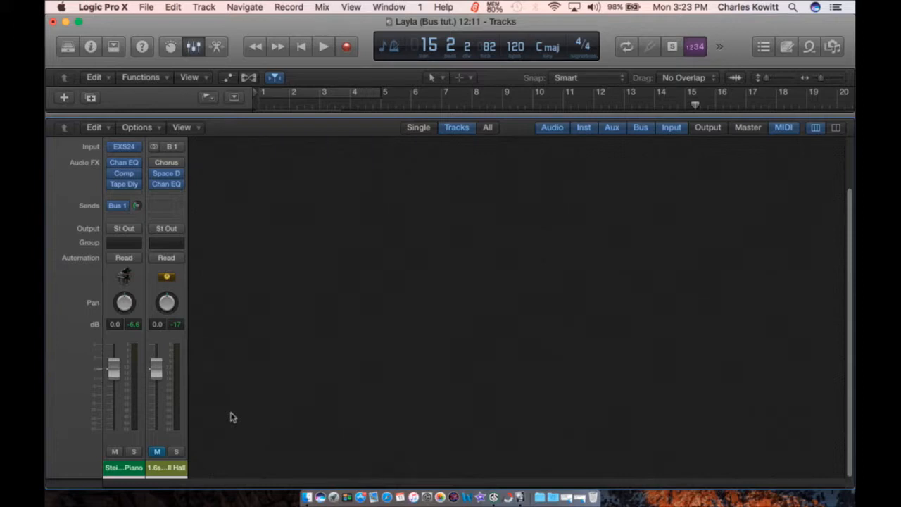
mouse_move(160, 377)
left_mouse_down()
mouse_move(157, 409)
mouse_move(158, 391)
left_mouse_up()
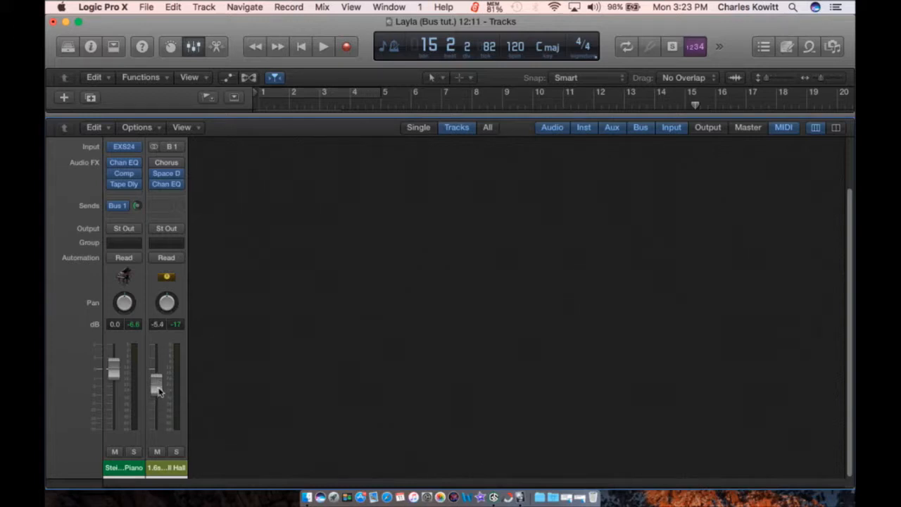
key("space")
left_click_drag(158, 390, 157, 358)
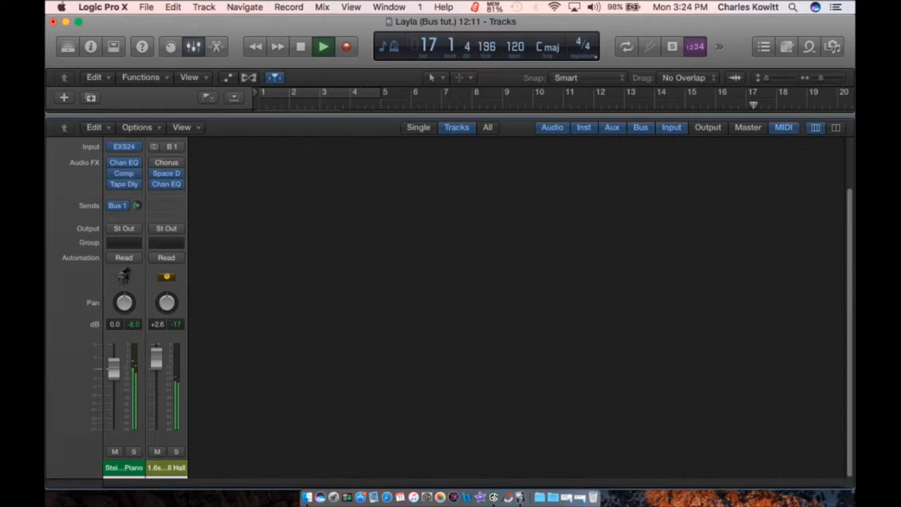
left_click(177, 452)
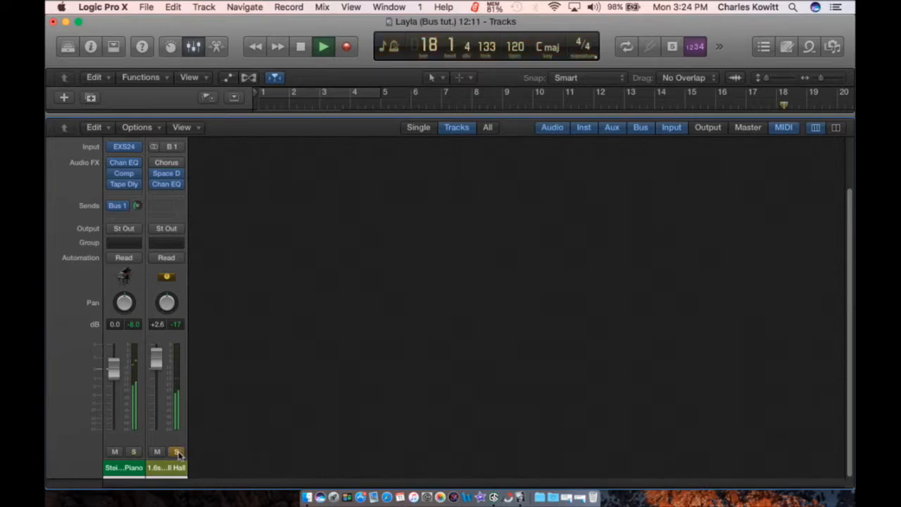
left_click(179, 453)
left_click_drag(160, 359, 159, 368)
left_click(178, 451)
left_click(178, 451)
key("space")
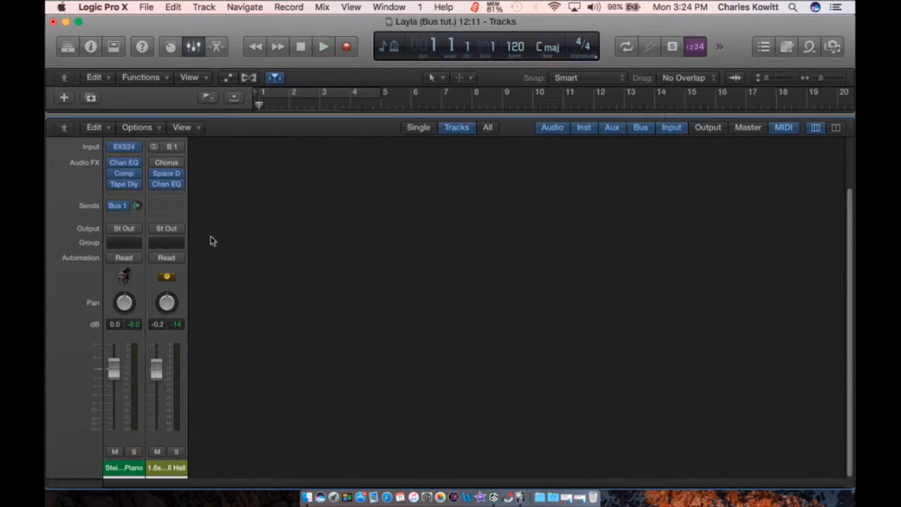
Step: Add a second send on the piano channel routed to Bus 2
left_click(117, 206)
mouse_move(148, 273)
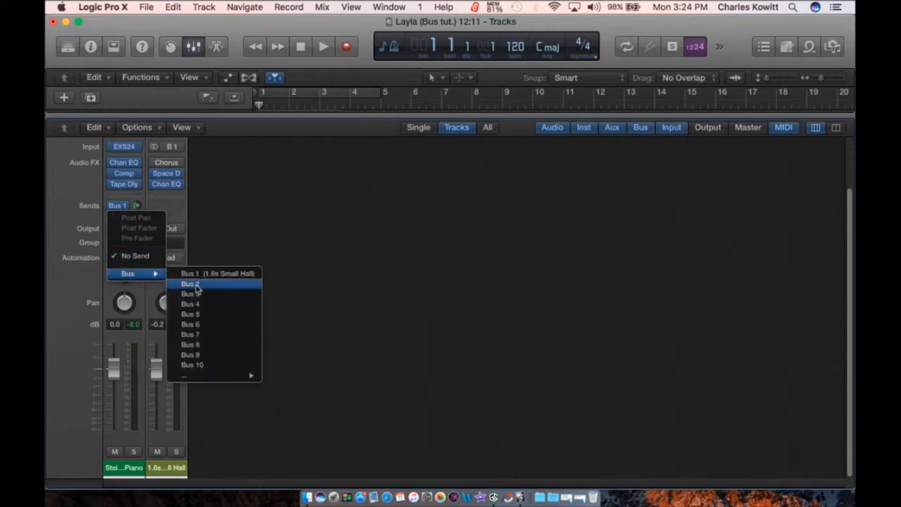
left_click(196, 285)
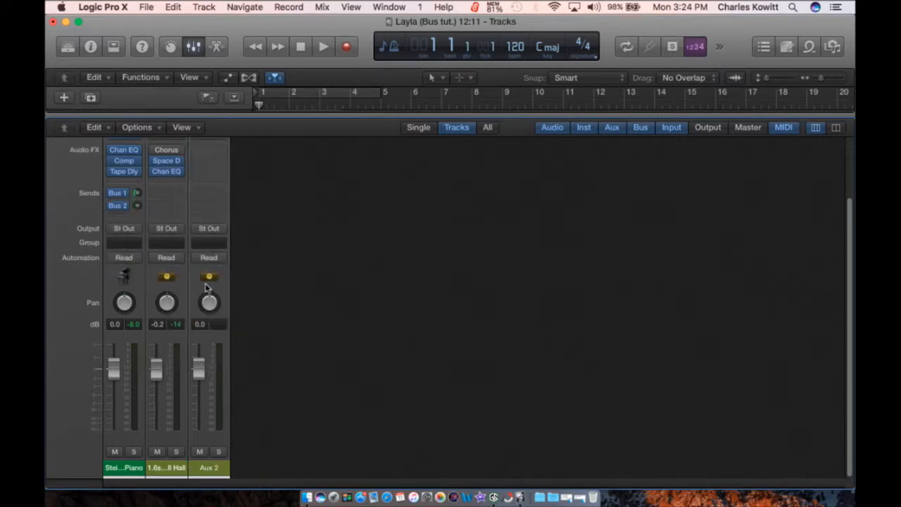
Step: Load the Stereo Imaging 'Compressed Spread' setting onto the new Bus 2 aux and check its Spreader
scroll(211, 240, "up", 4)
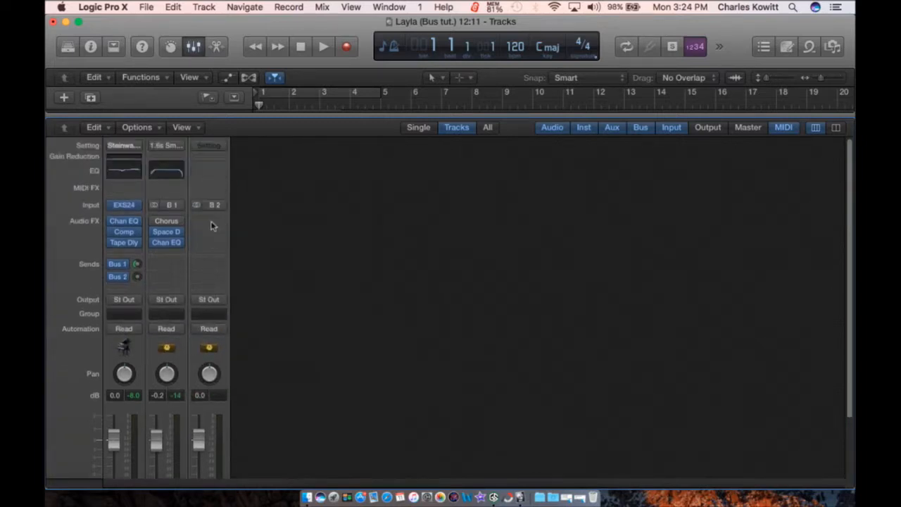
left_click(213, 145)
mouse_move(287, 316)
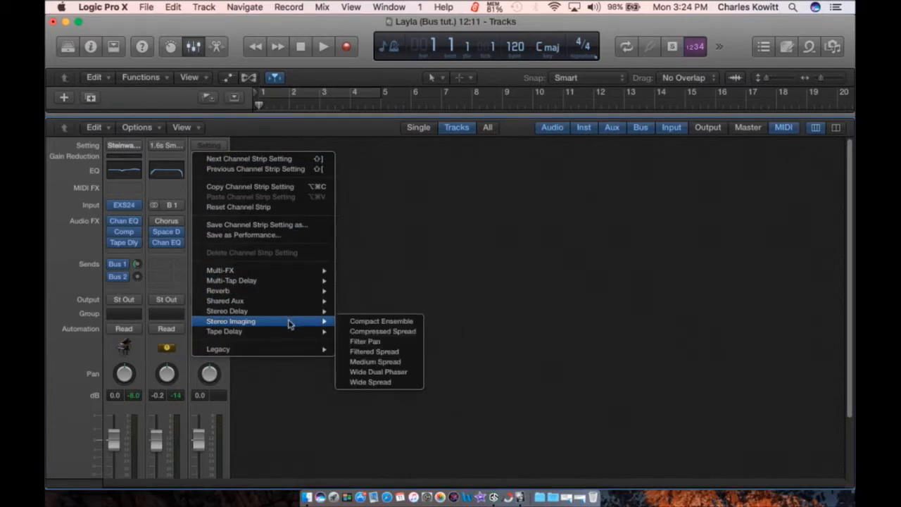
left_click(380, 331)
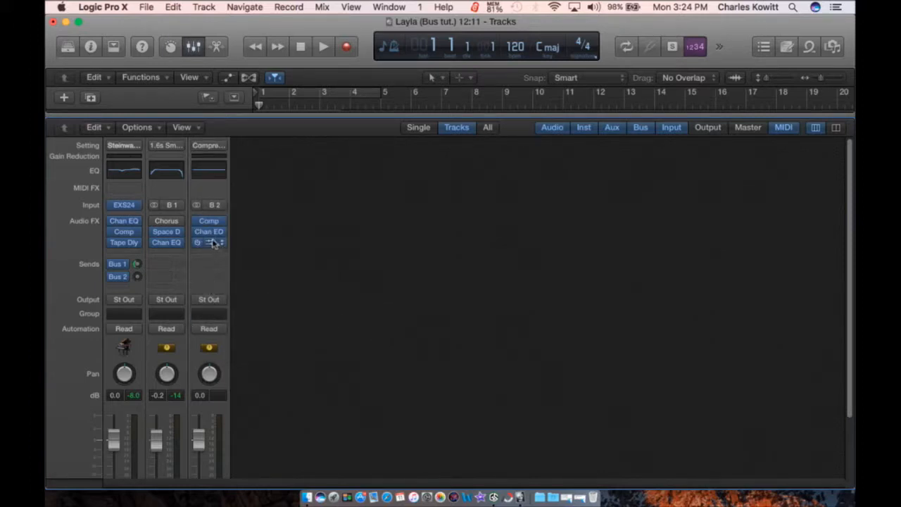
left_click(209, 243)
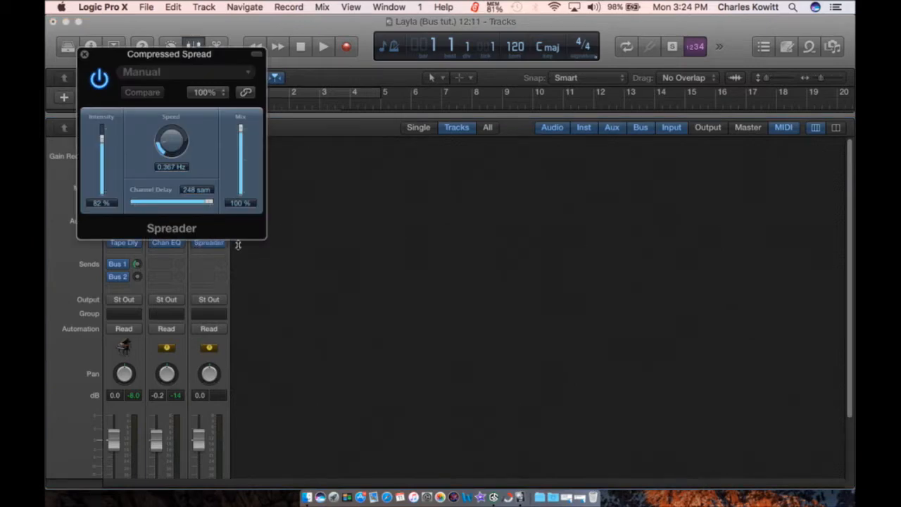
key("space")
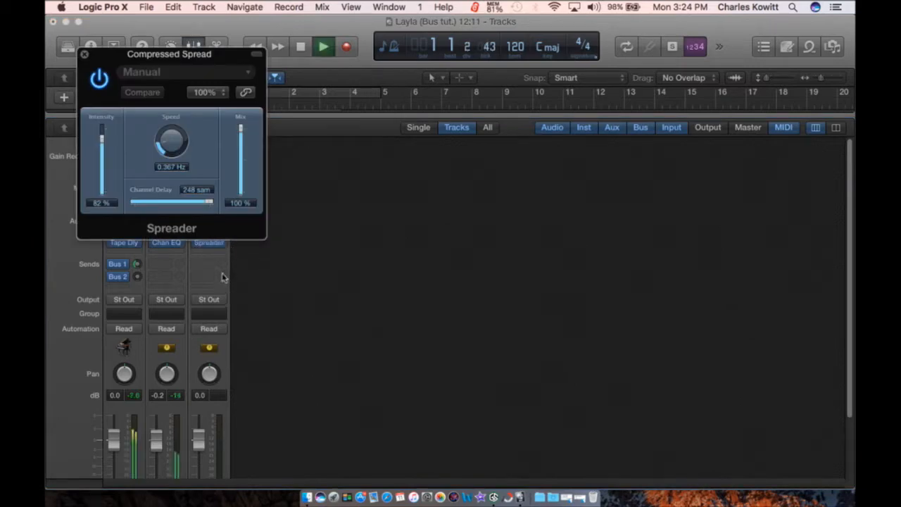
left_click(84, 55)
Step: Solo the Compressed Spread aux and raise the piano's Bus 2 send
left_click(220, 452)
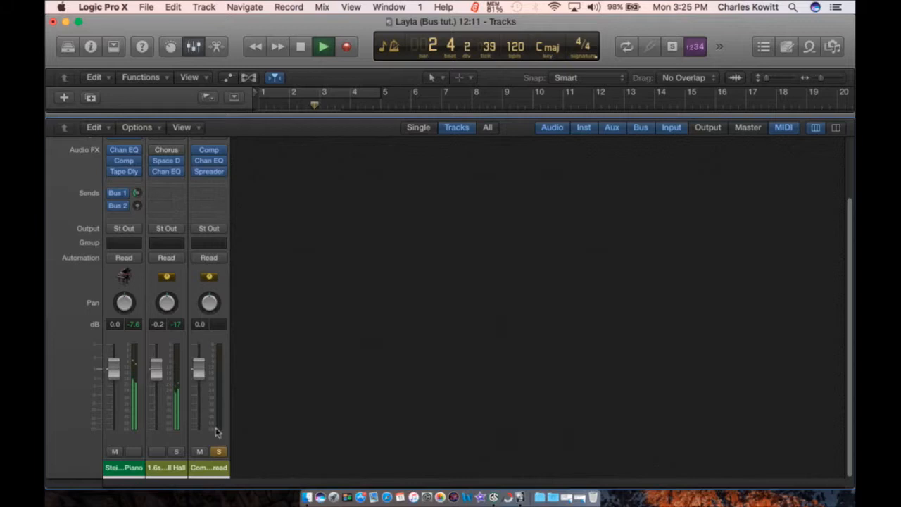
left_click(137, 206)
left_click_drag(138, 207, 138, 165)
scroll(438, 233, "up", 3)
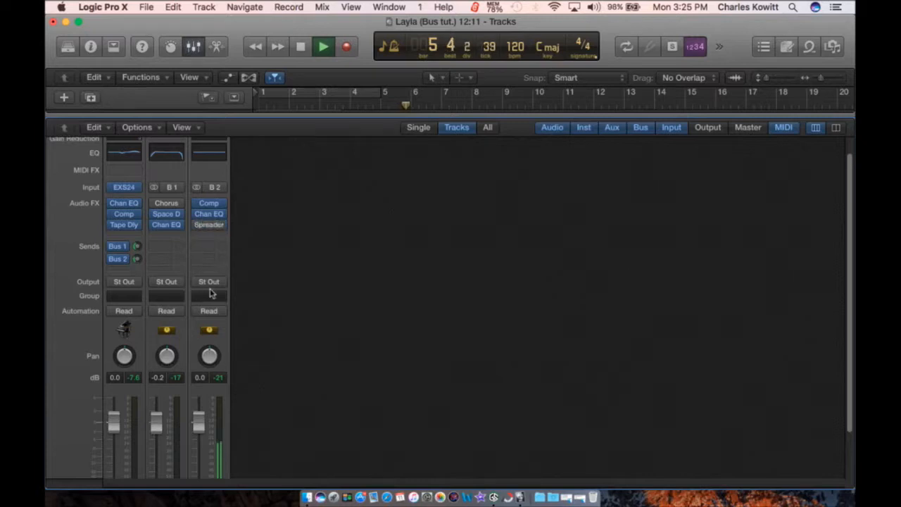
Step: Remove the Spreader and set the aux compressor to 19.5 ms attack, 0.9 knee and 54.0 ms release
left_click(222, 226)
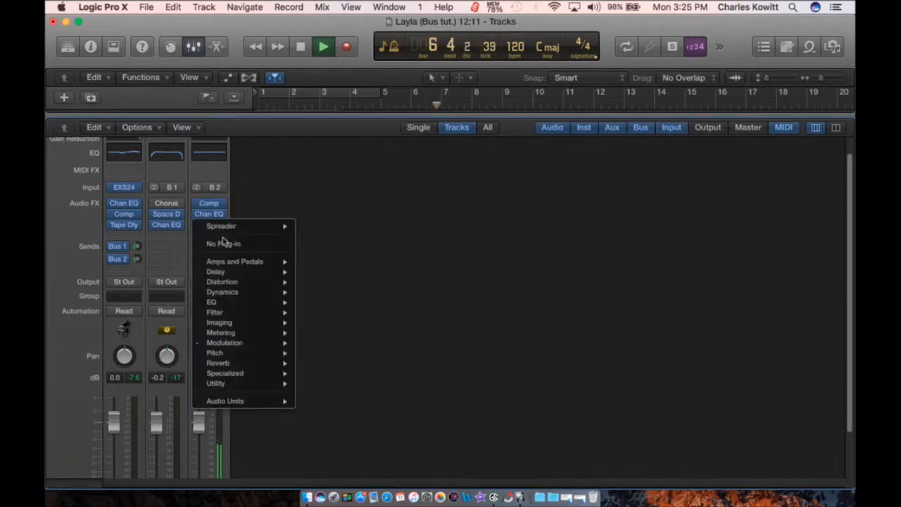
left_click(227, 243)
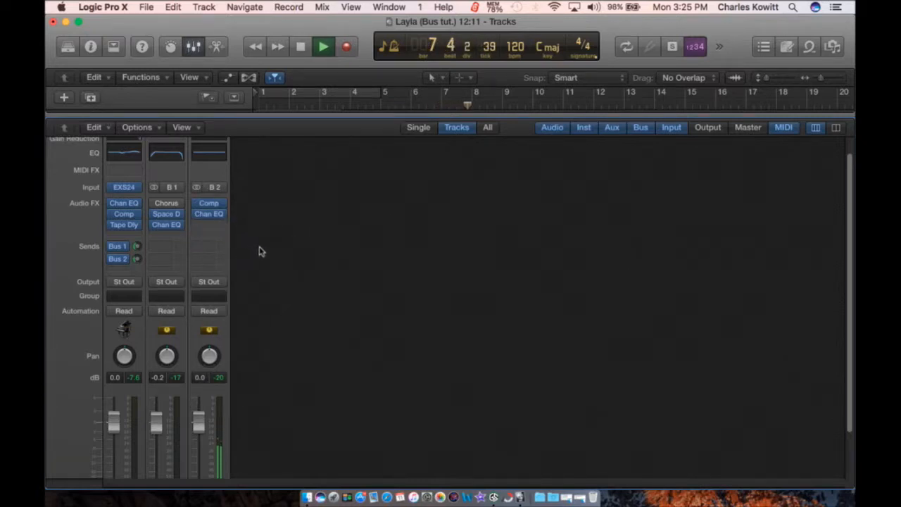
left_click(220, 204)
mouse_move(117, 192)
left_mouse_down()
mouse_move(109, 176)
mouse_move(111, 193)
left_mouse_up()
left_click_drag(115, 236, 128, 237)
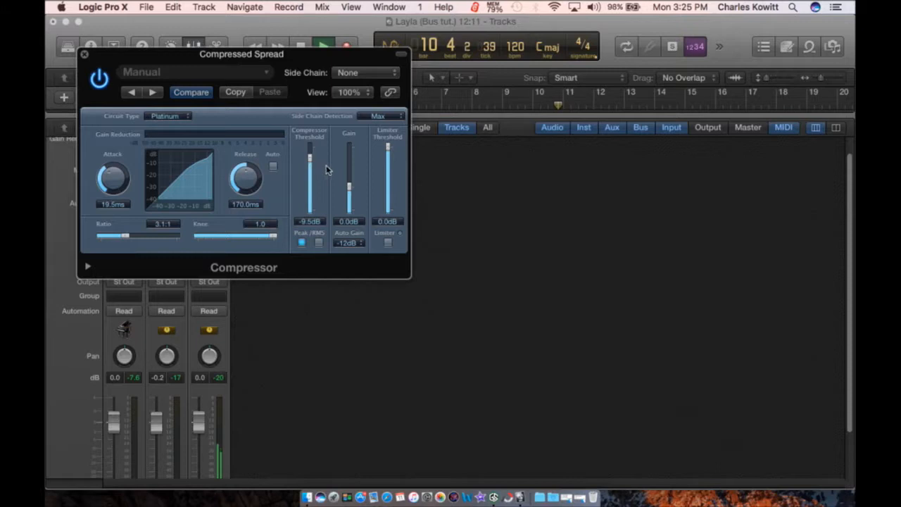
left_click_drag(273, 237, 264, 237)
left_click_drag(246, 182, 246, 200)
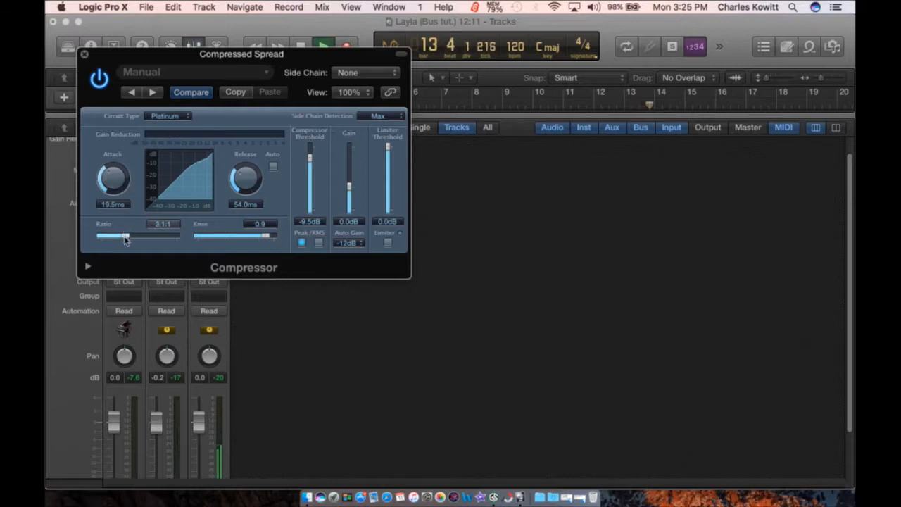
left_click(85, 54)
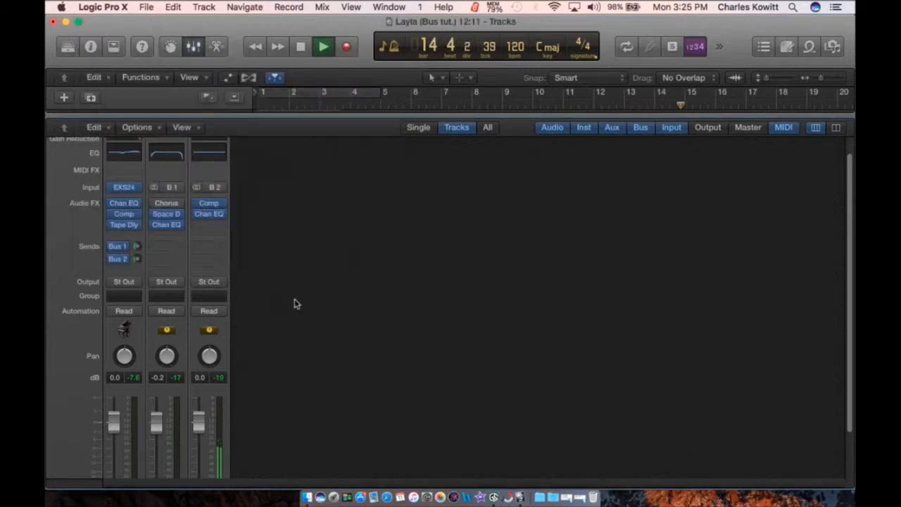
Step: Try soloing the reverb and spread auxes together, then clear all solos
scroll(296, 304, "down", 3)
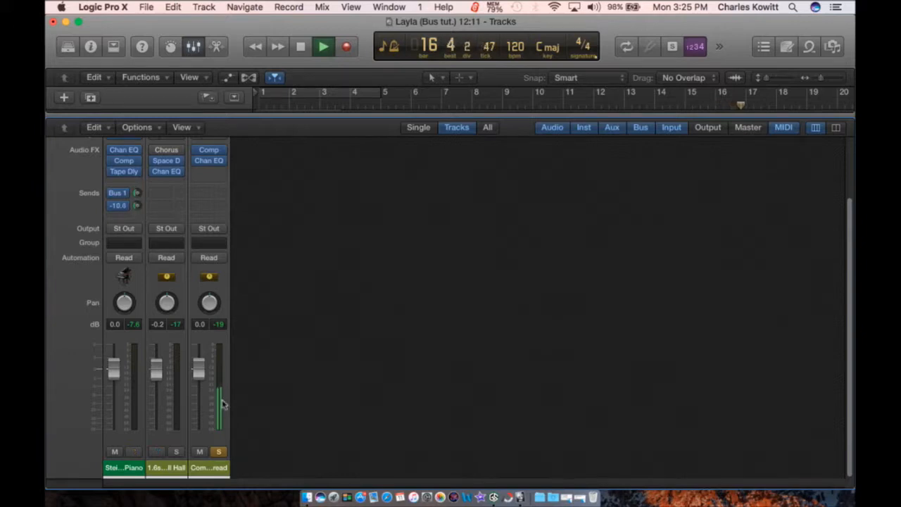
left_click(218, 451)
left_click(176, 451)
left_click(218, 452)
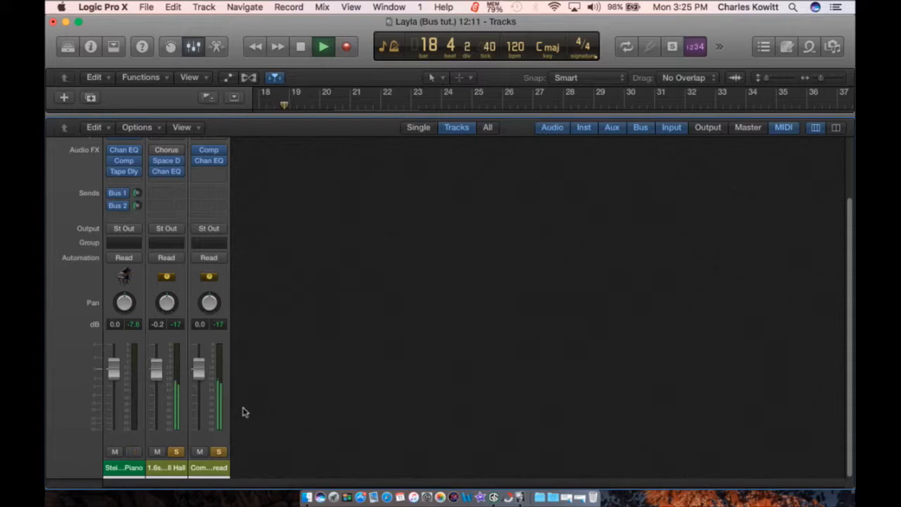
scroll(254, 331, "up", 3)
scroll(257, 330, "down", 3)
left_click(176, 452)
left_click(220, 451)
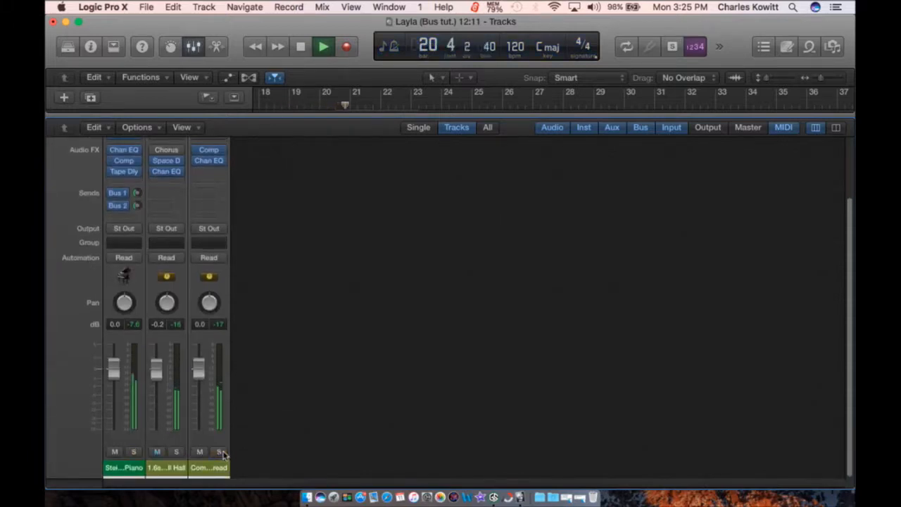
Step: Mute and unmute the Hall and Compressed Spread auxes, then solo only the Compressed Spread aux
left_click(157, 451)
left_click(200, 452)
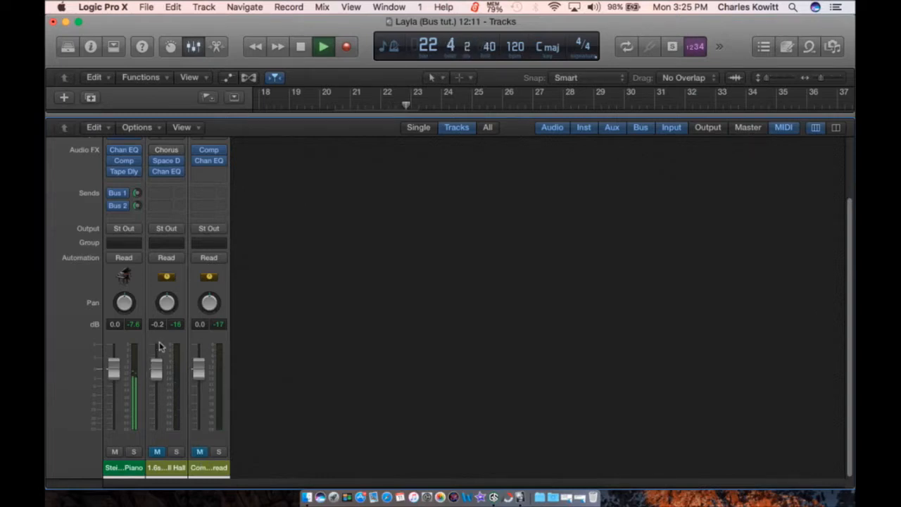
left_click(158, 452)
left_click(200, 452)
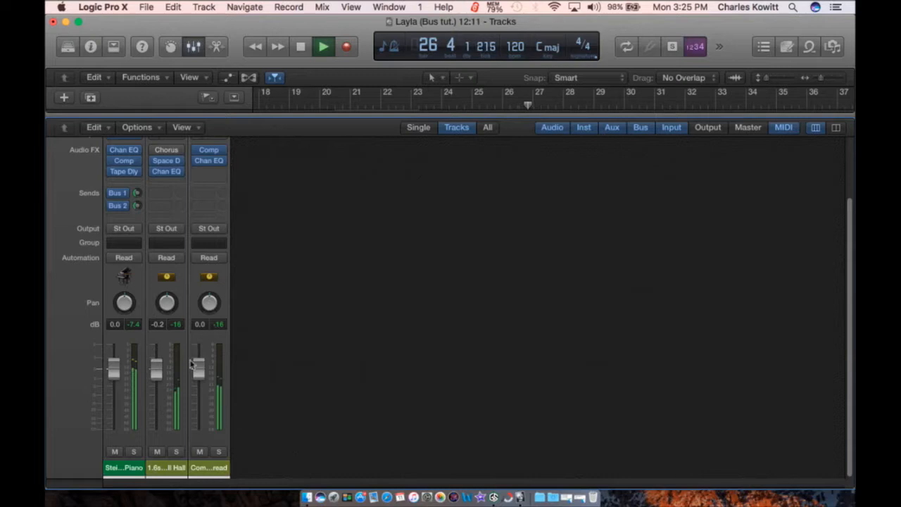
left_click(137, 194)
left_click(219, 452)
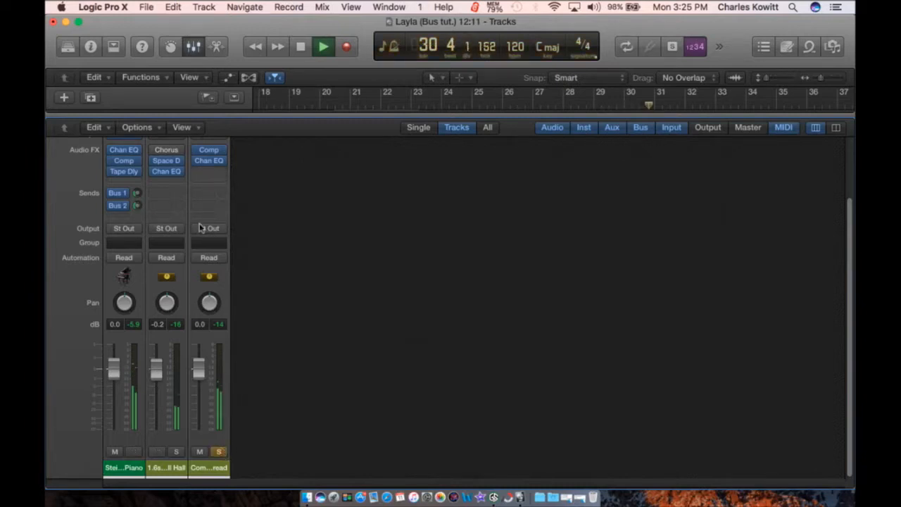
Step: Insert a stereo Exciter from Specialized on the Compressed Spread aux
left_click(210, 176)
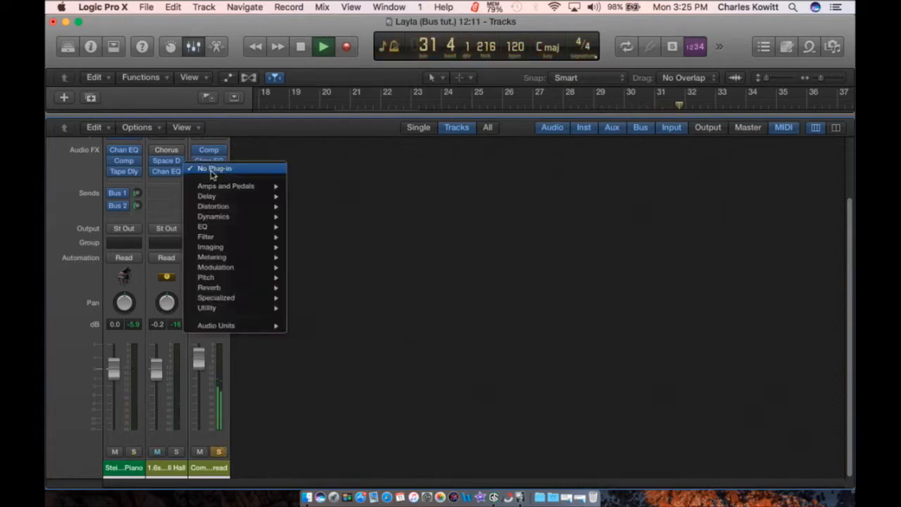
mouse_move(274, 299)
mouse_move(373, 308)
left_click(416, 308)
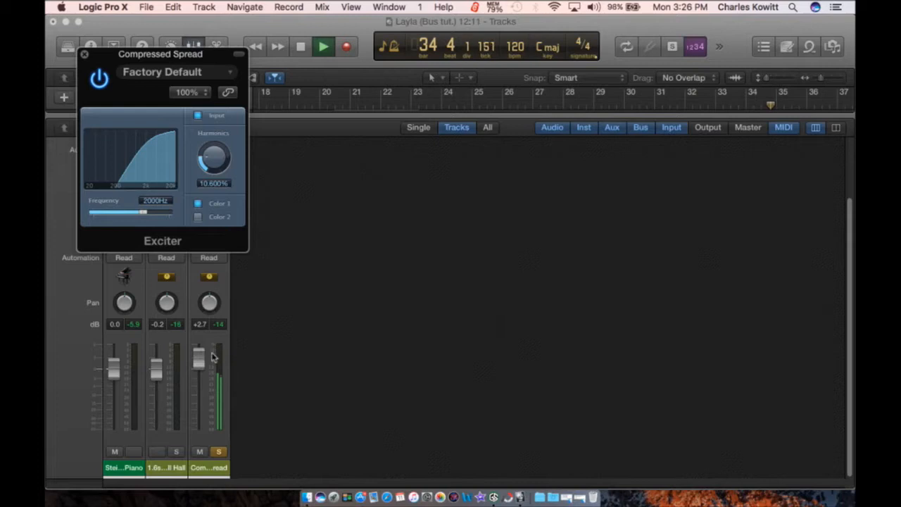
left_click_drag(159, 55, 286, 85)
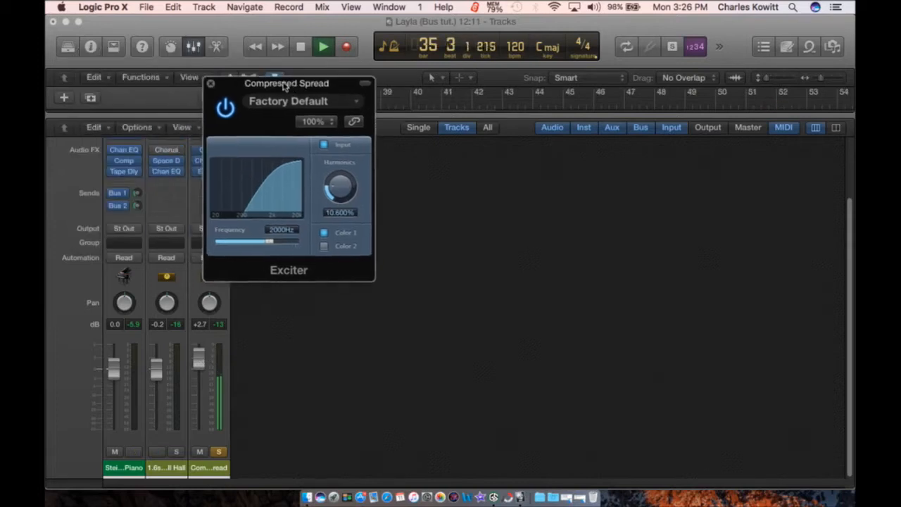
left_click(138, 206)
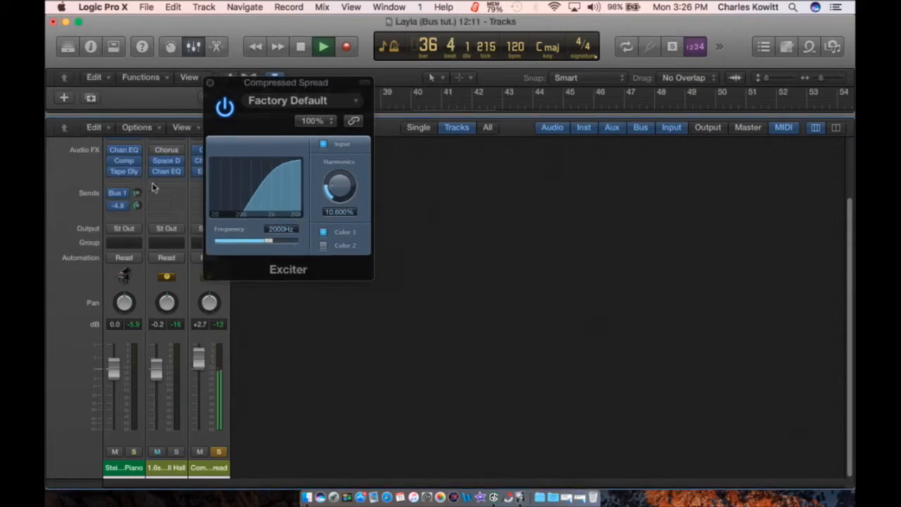
Step: Set the Exciter to 1600Hz frequency and 13.5% harmonics, compare it bypassed, and close it
left_click_drag(269, 243, 271, 242)
left_click_drag(343, 188, 345, 143)
left_click_drag(255, 243, 262, 240)
left_click_drag(339, 187, 338, 215)
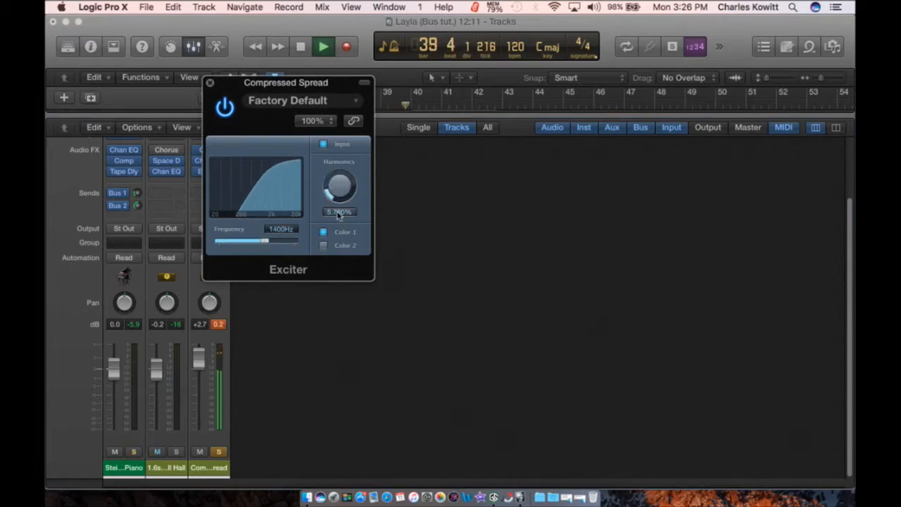
left_click_drag(267, 243, 269, 242)
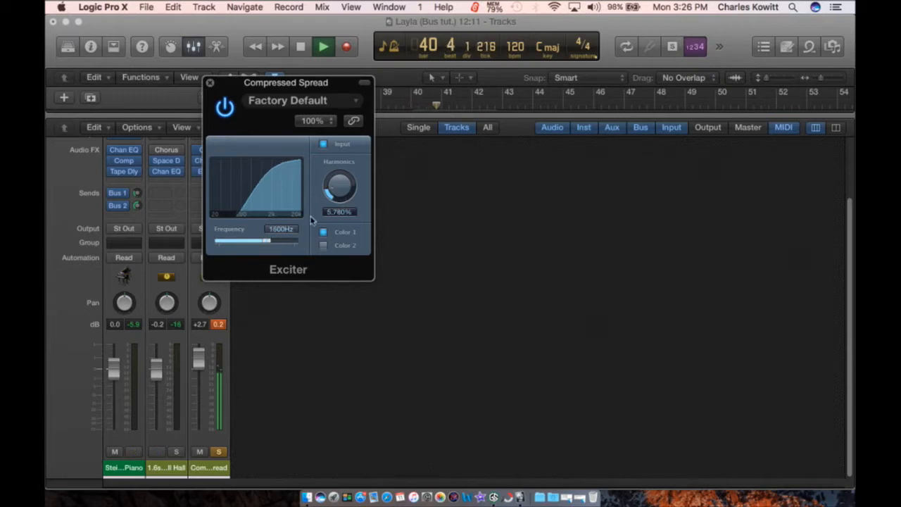
left_click_drag(339, 191, 339, 181)
left_click(225, 107)
left_click(225, 106)
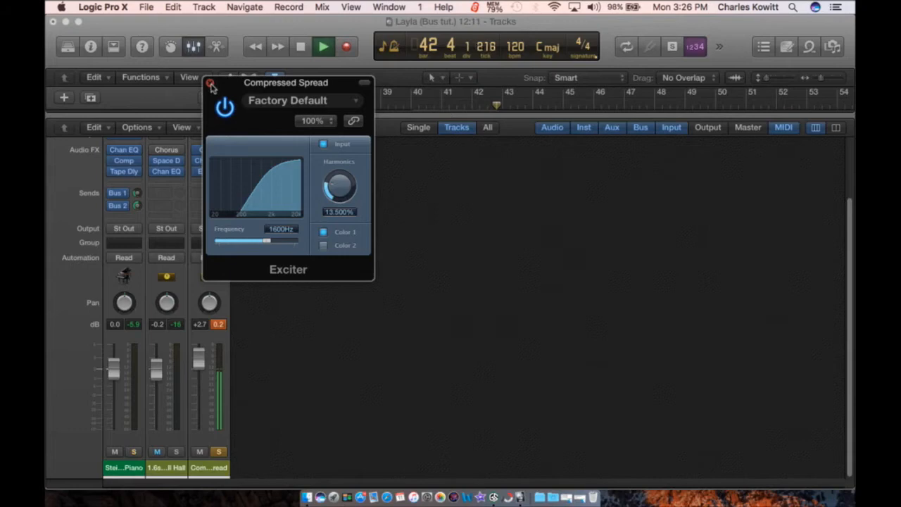
left_click(210, 82)
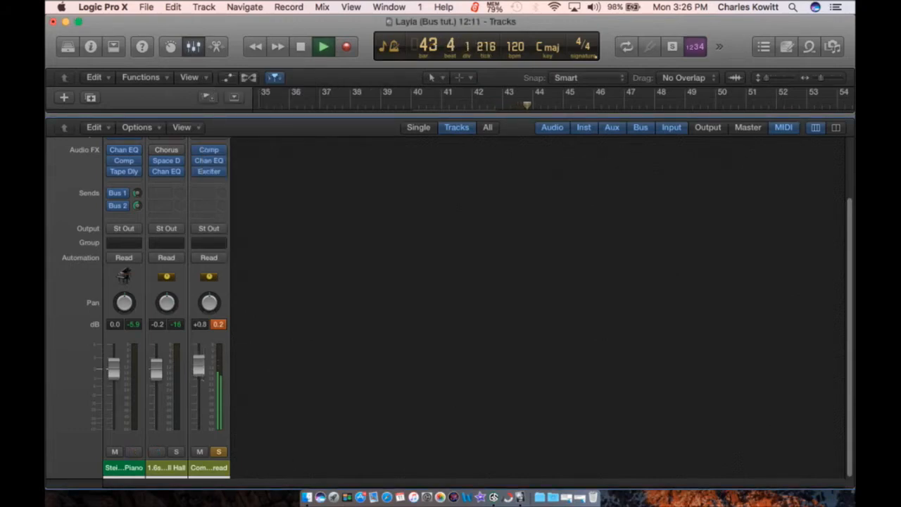
Step: Clear the solo, leave both auxes unmuted after comparing, stop playback, and hide the mixer
left_click(218, 452)
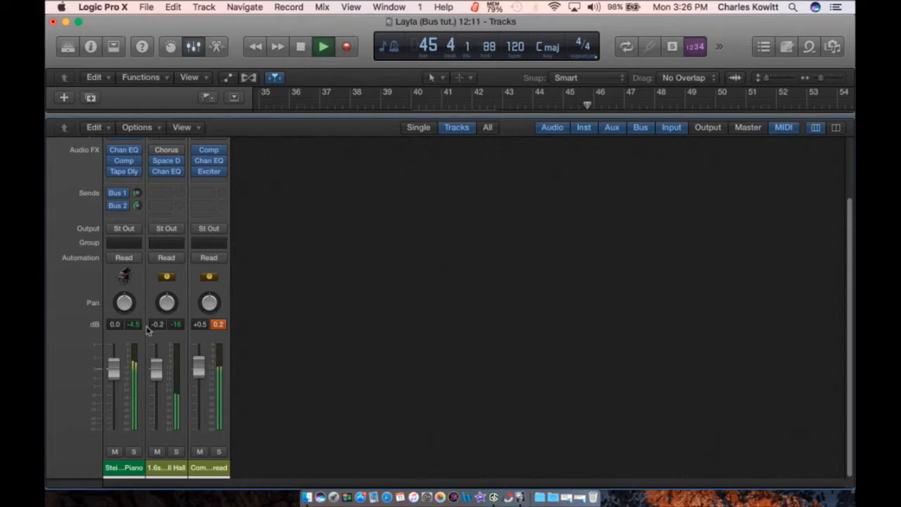
left_click(157, 452)
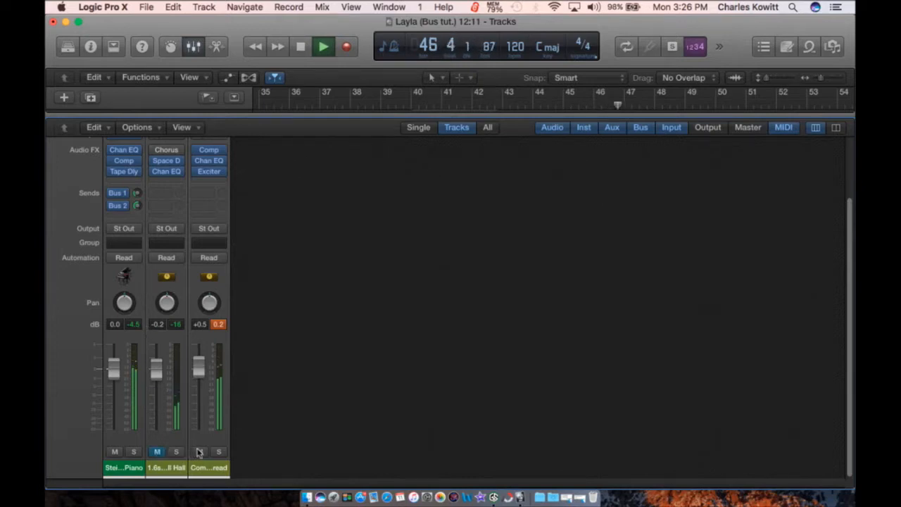
left_click(199, 452)
left_click(200, 452)
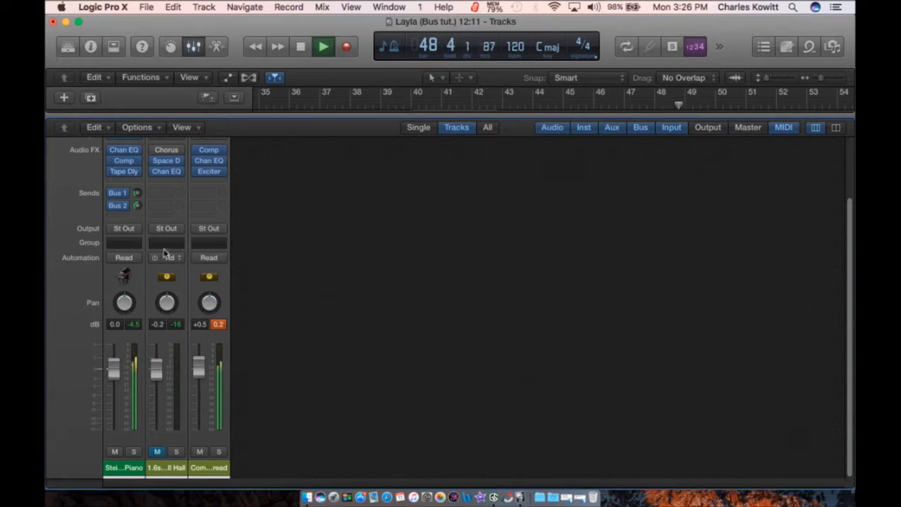
left_click_drag(138, 207, 138, 209)
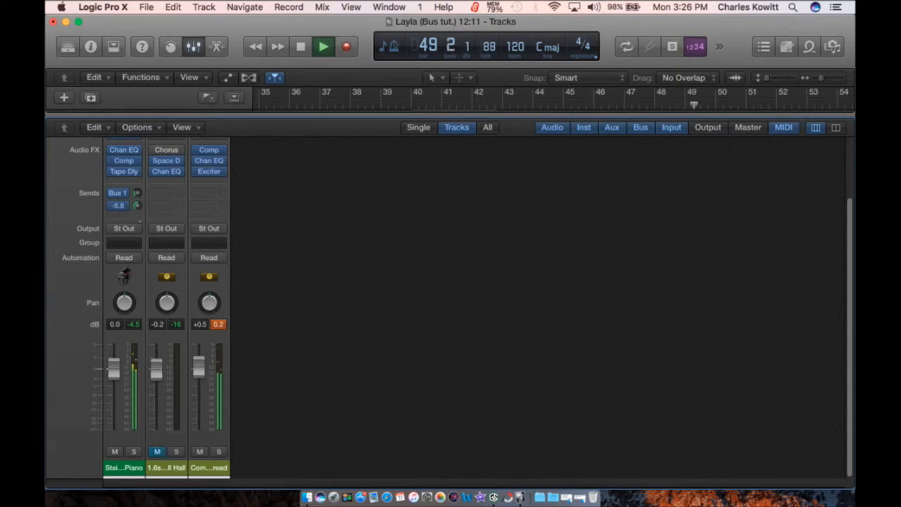
left_click(157, 451)
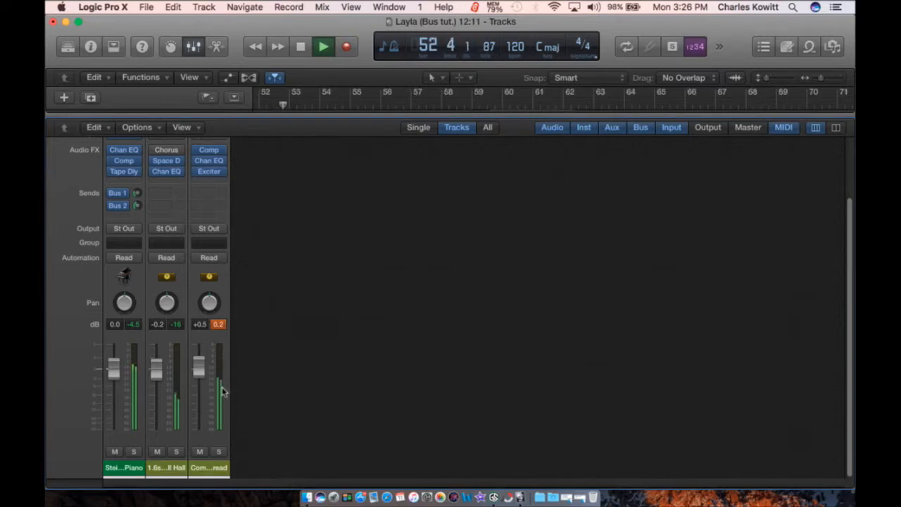
key("space")
left_click(193, 46)
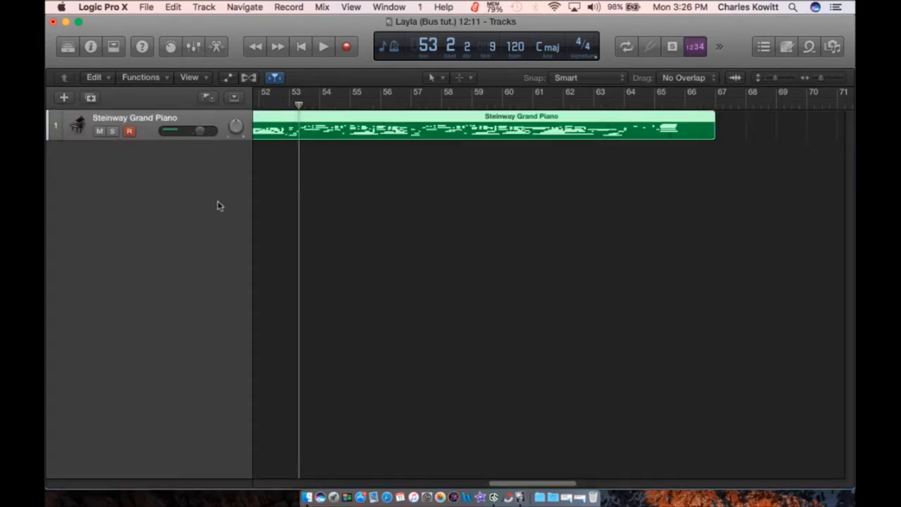
Step: Bring back the full mixer strips and review the third strip's Exciter settings twice
left_click(193, 46)
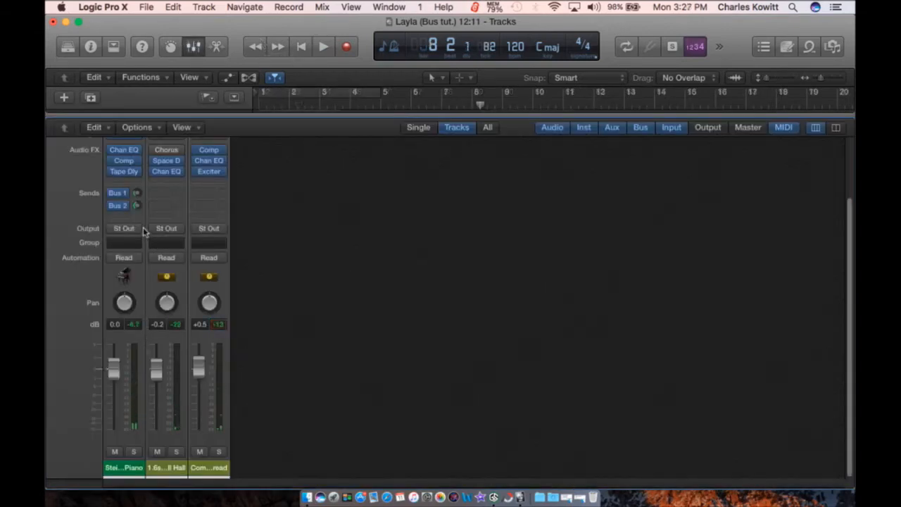
scroll(144, 233, "up", 5)
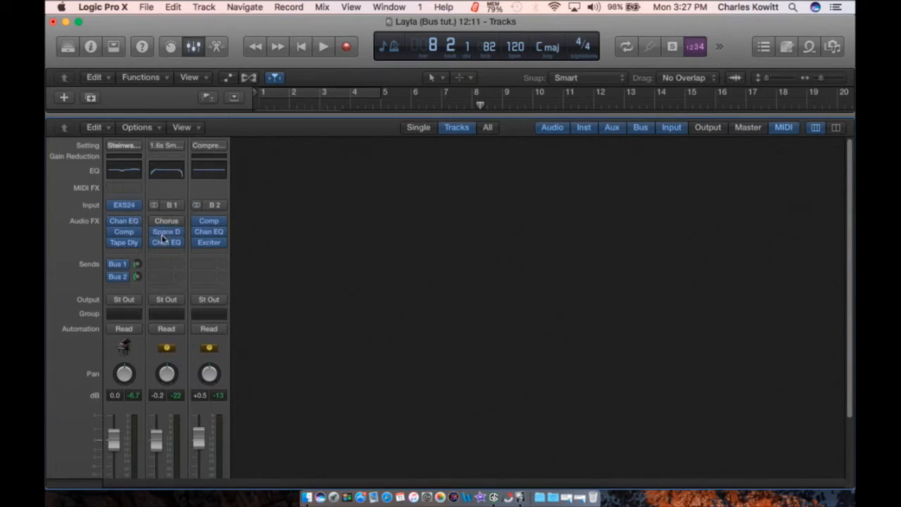
left_click(209, 243)
left_click(209, 84)
left_click(209, 243)
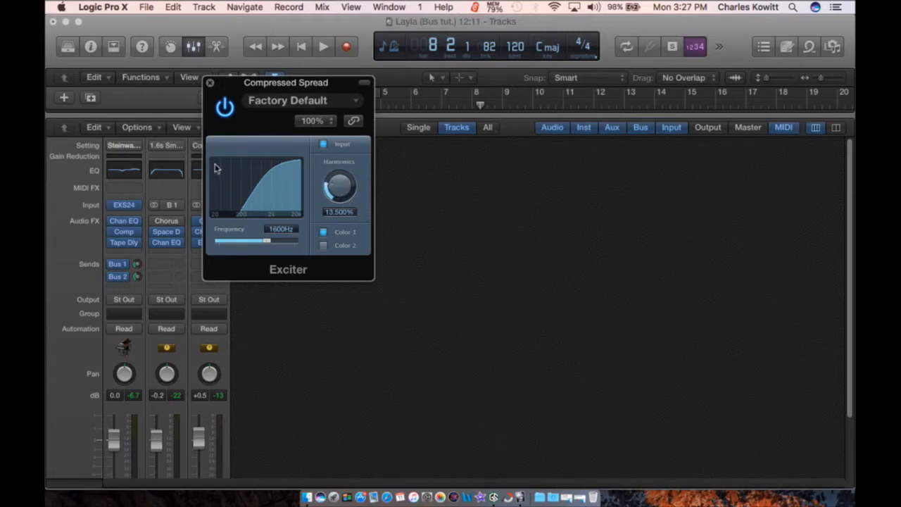
left_click(210, 84)
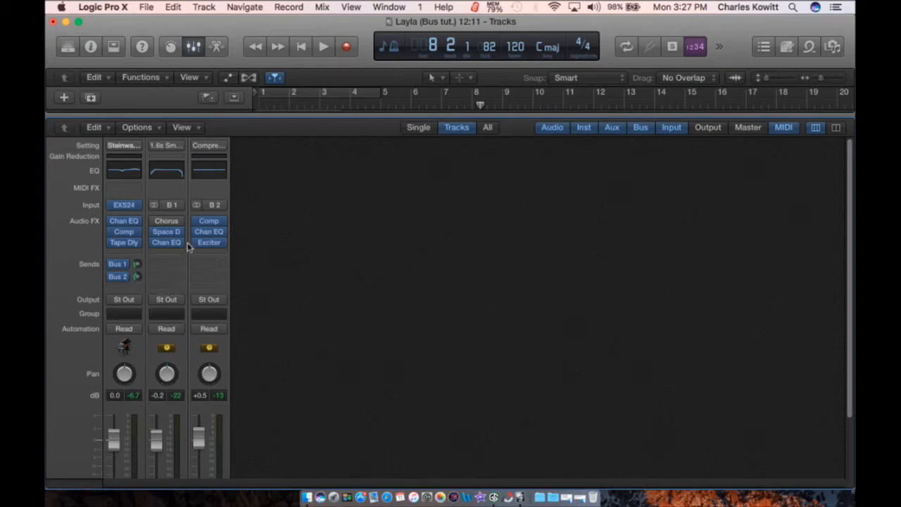
Step: Browse channel-strip presets for the new Bus 3 aux, then dismiss the list without loading one
left_click(251, 145)
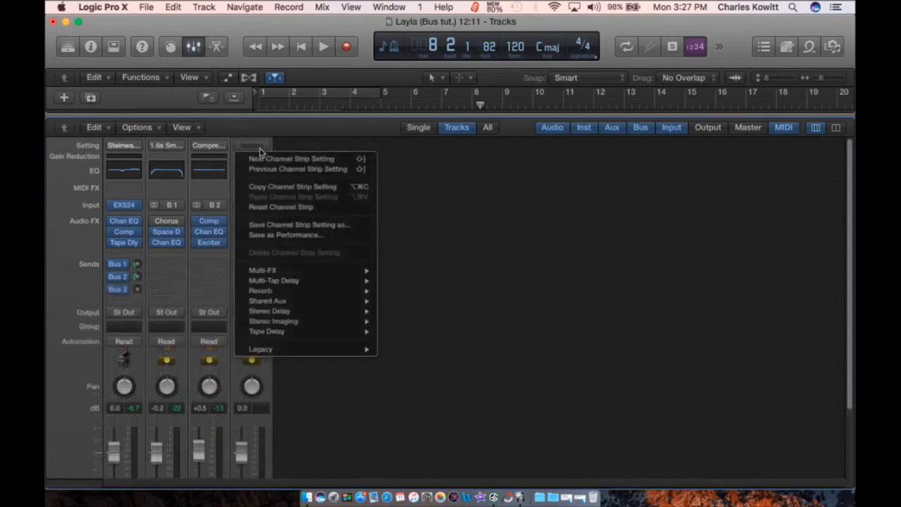
mouse_move(319, 274)
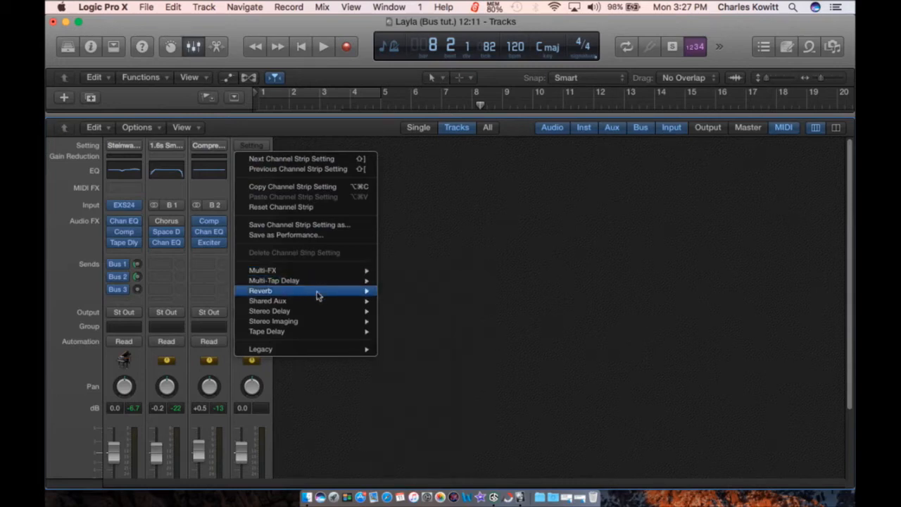
mouse_move(345, 351)
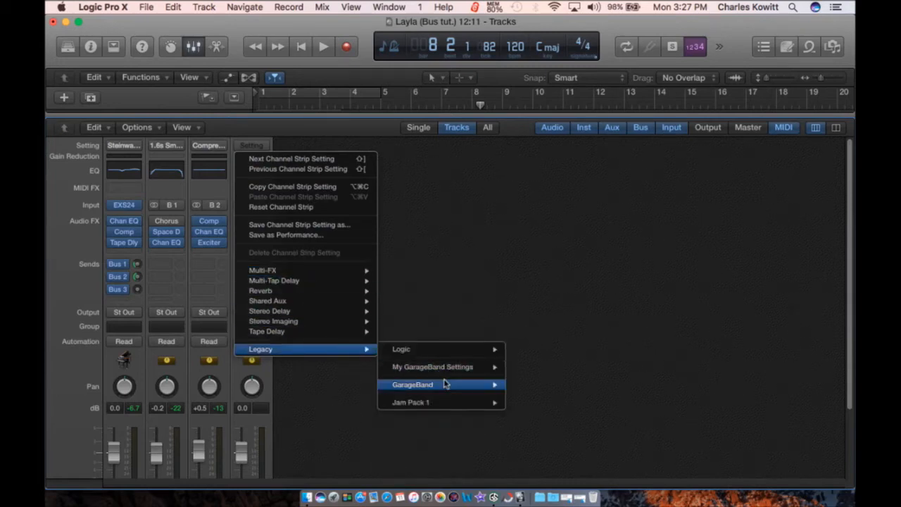
mouse_move(447, 384)
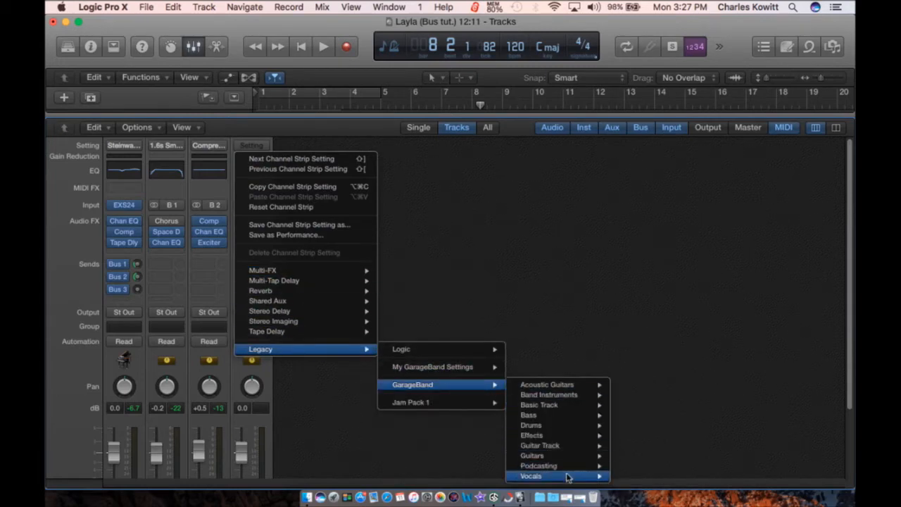
mouse_move(572, 479)
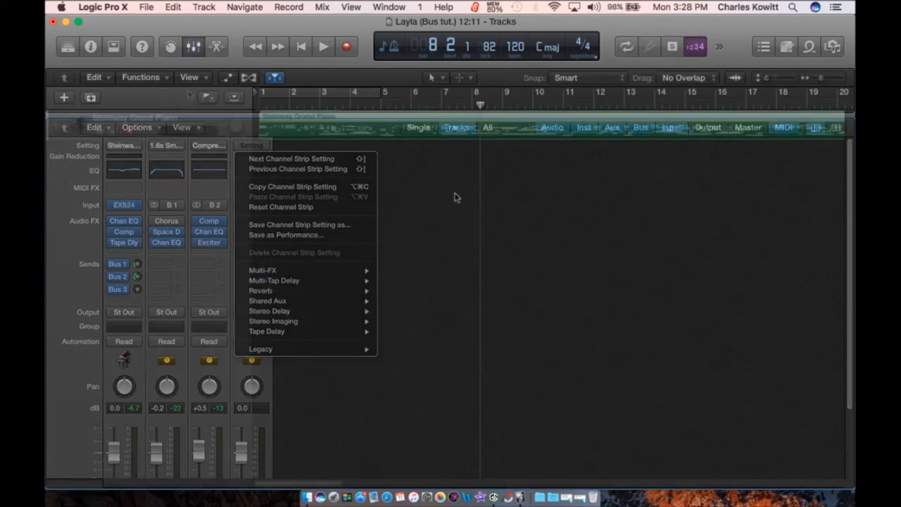
left_click(455, 195)
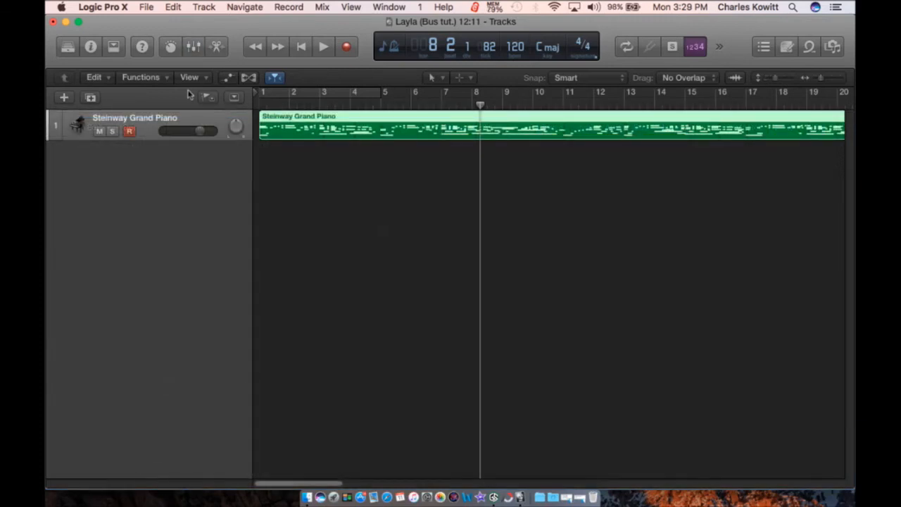